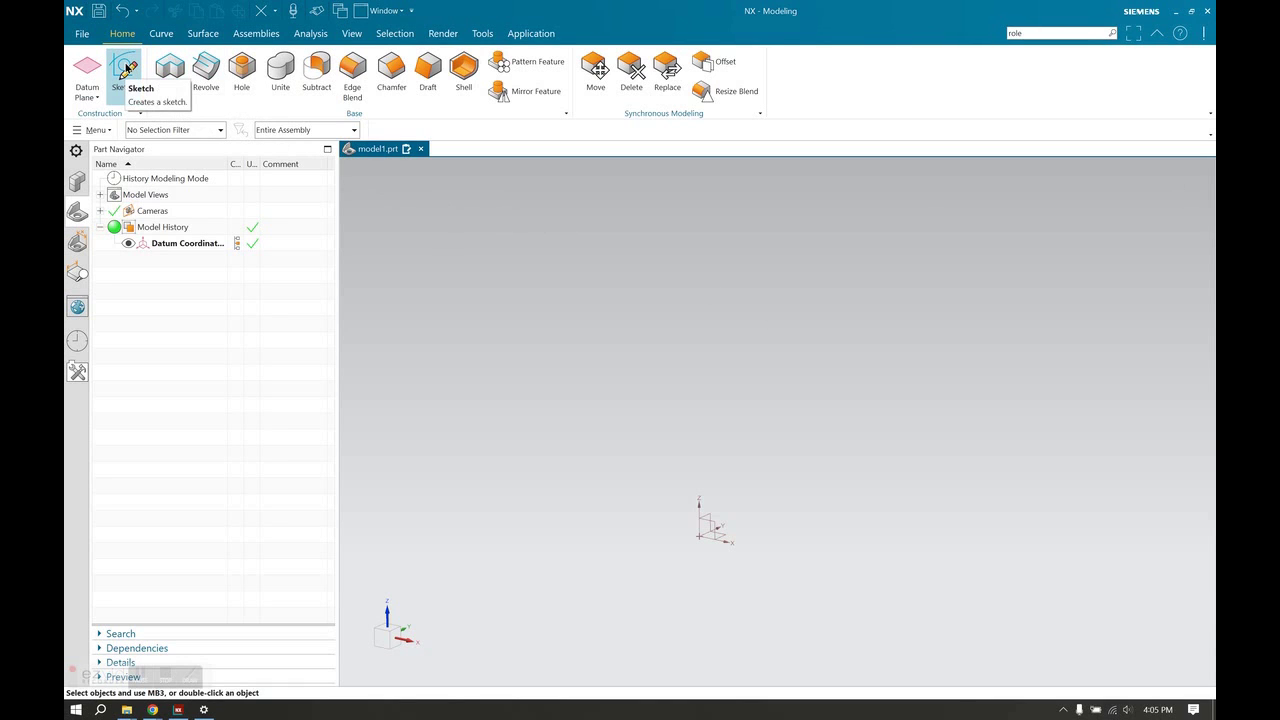
Step: Sketch a corner-to-corner rectangle around the origin on the Front plane and finish the sketch
{"action": "left_click", "coordinate": [125, 68]}
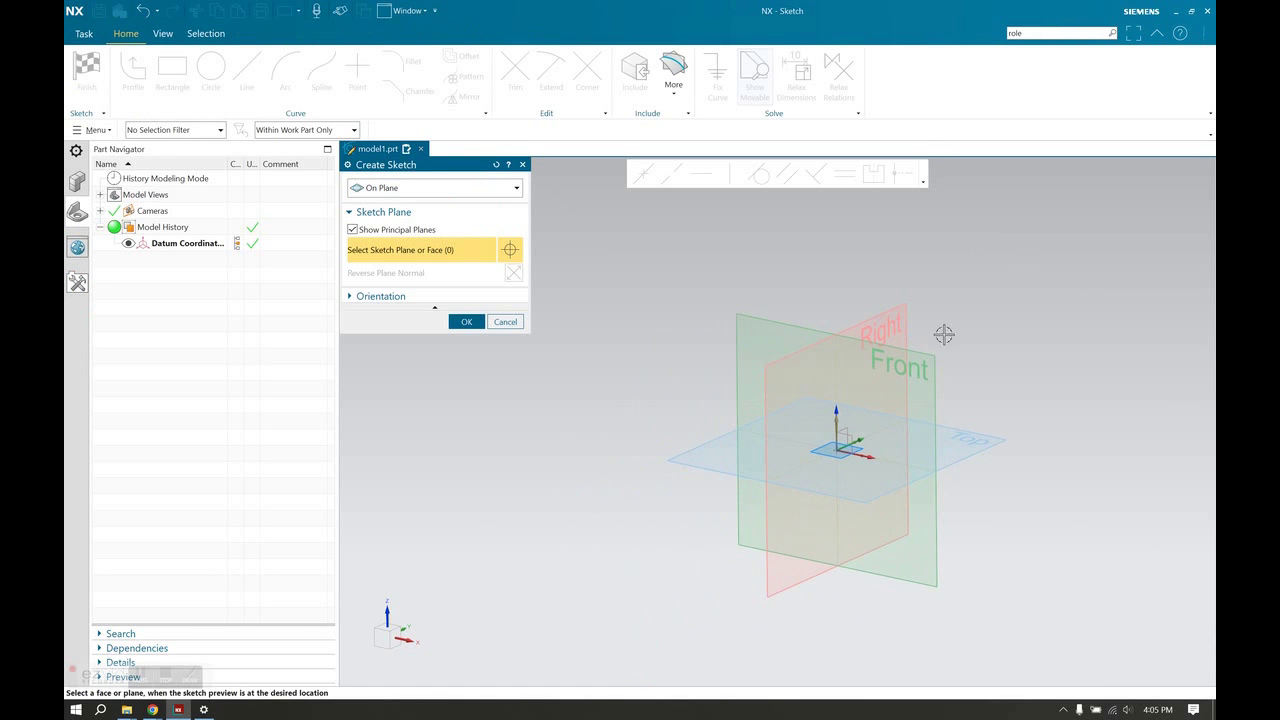
{"action": "left_click", "coordinate": [929, 357]}
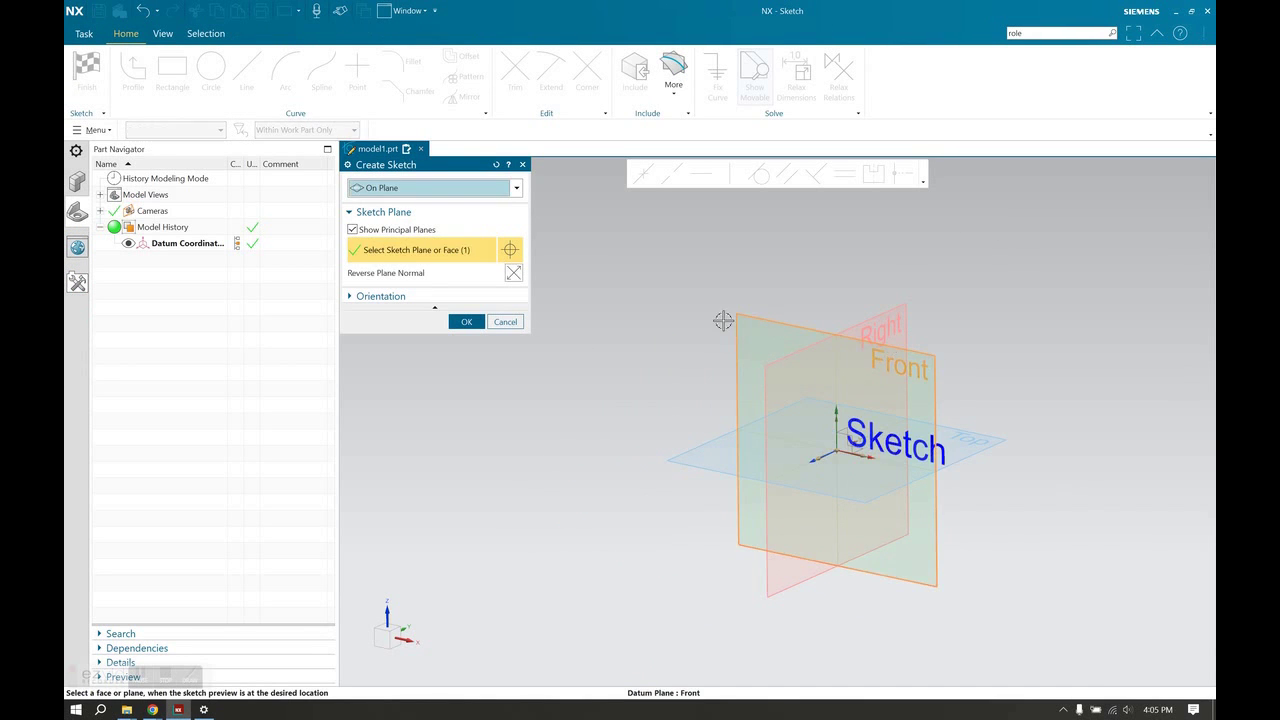
{"action": "left_click", "coordinate": [466, 322]}
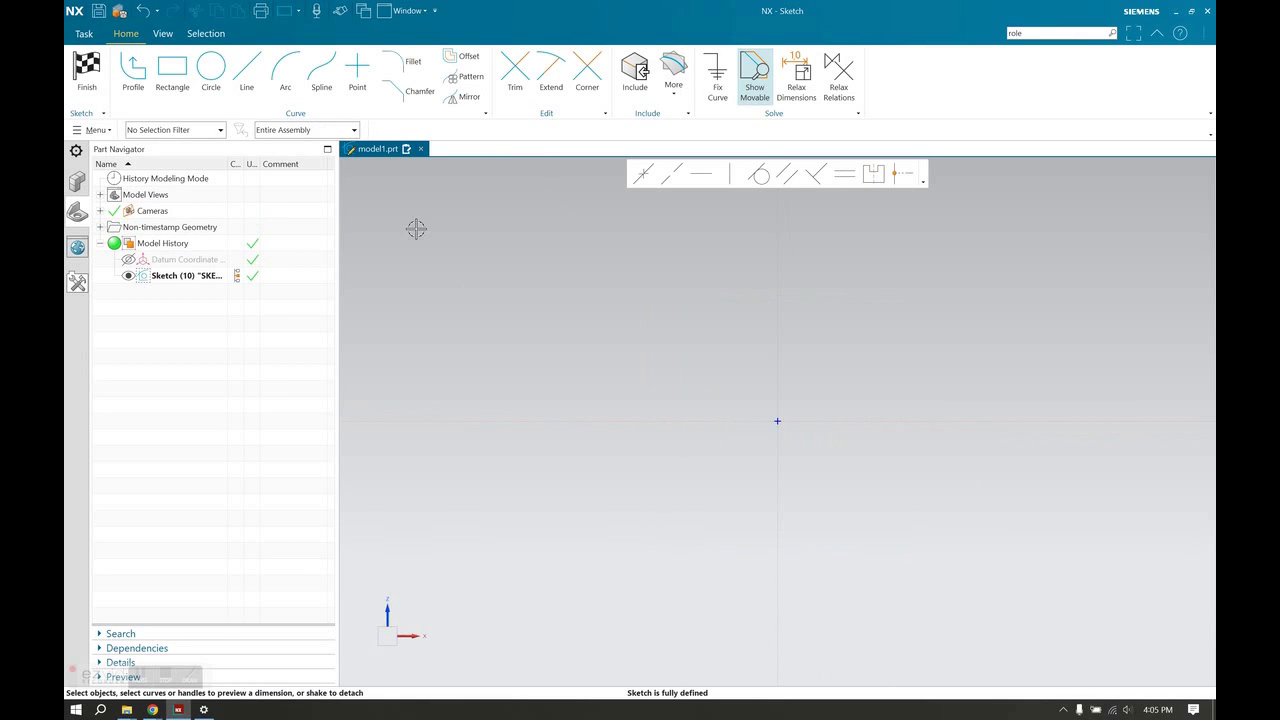
{"action": "left_click", "coordinate": [166, 82]}
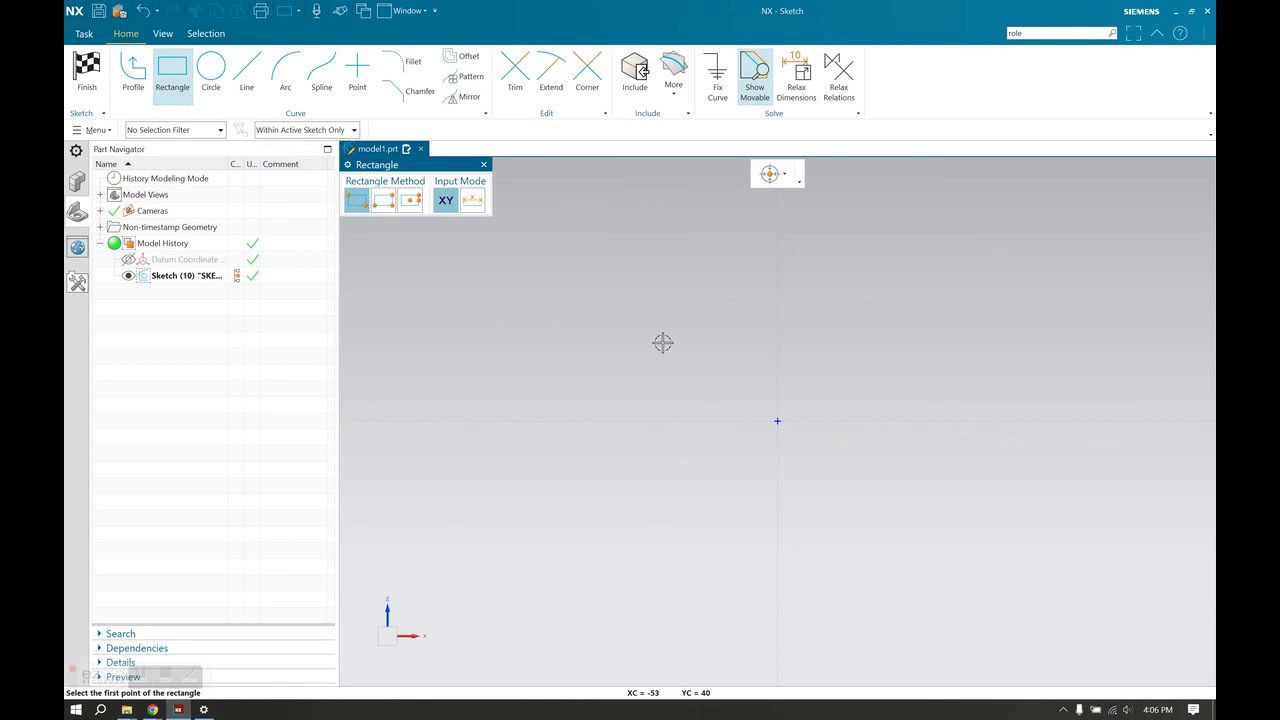
{"action": "left_click", "coordinate": [587, 323]}
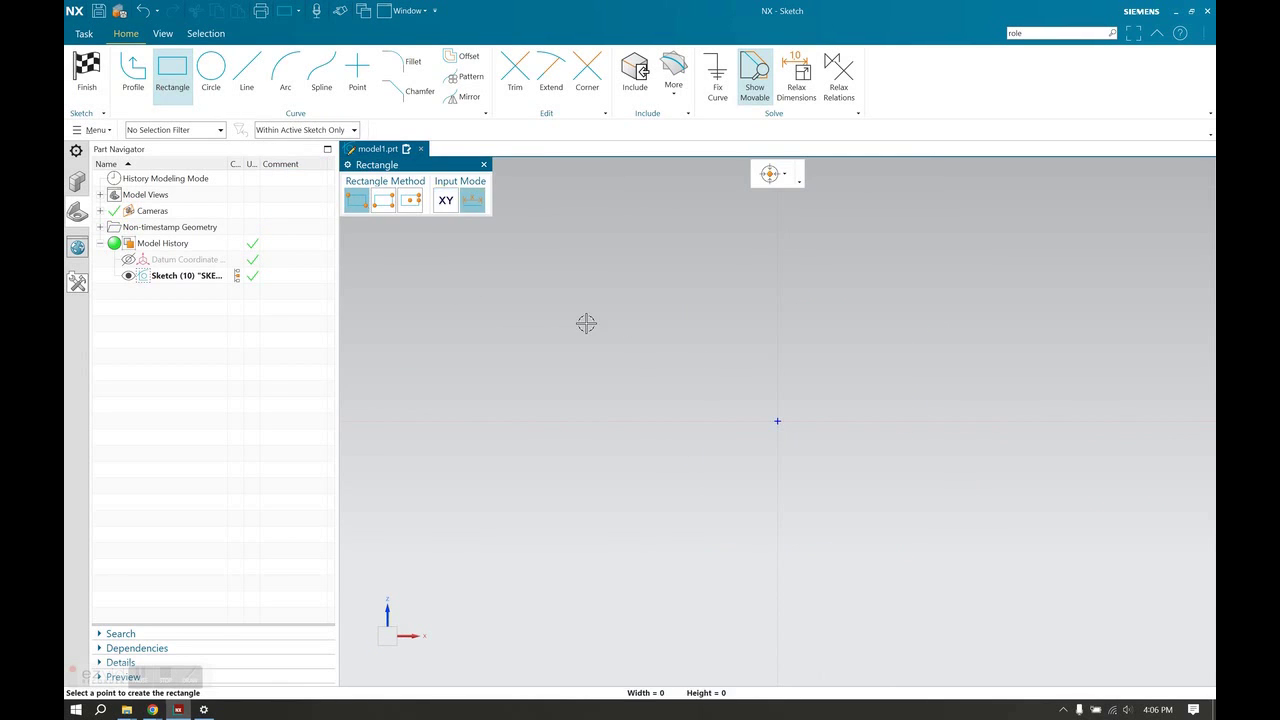
{"action": "left_click", "coordinate": [960, 537]}
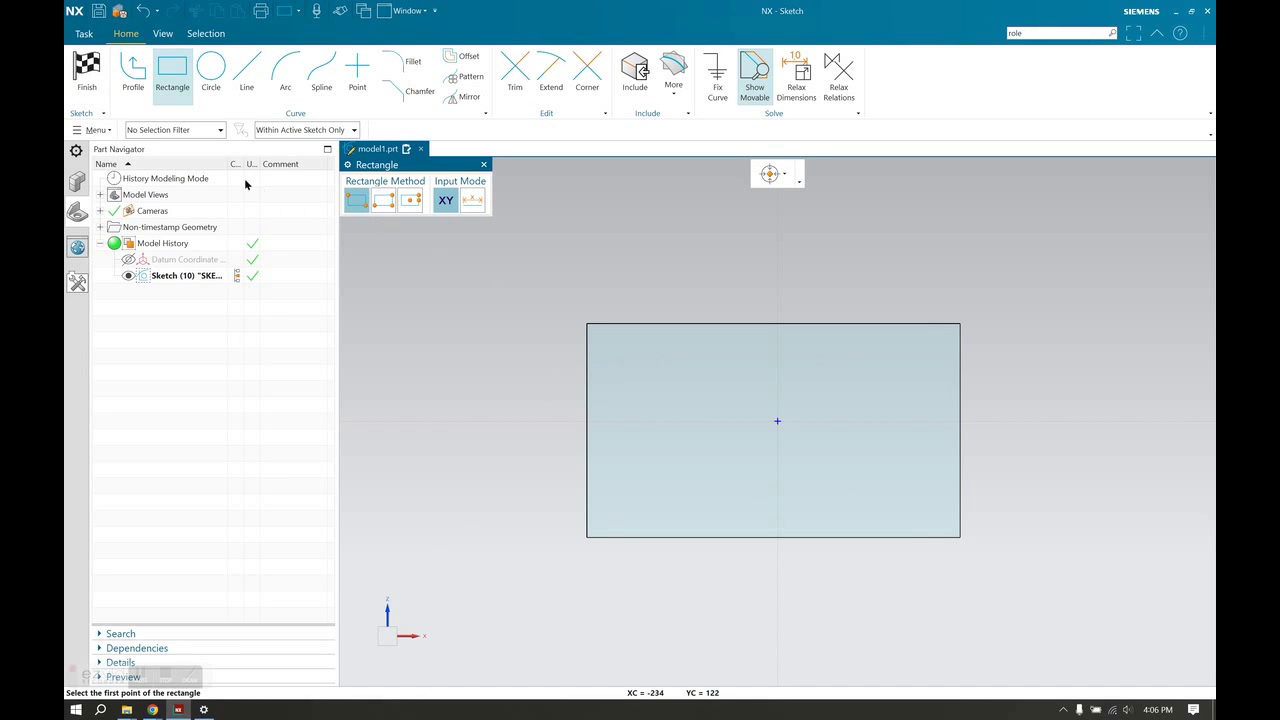
{"action": "left_click", "coordinate": [87, 72]}
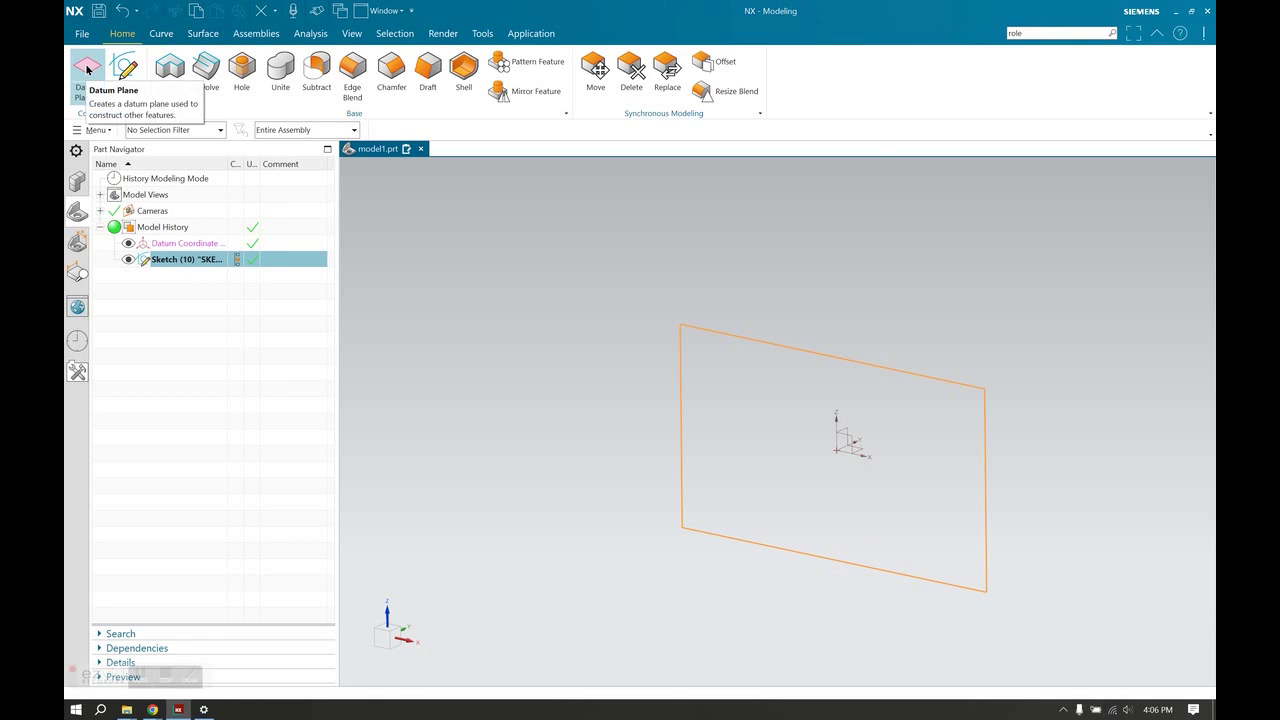
Step: Create a dynamic datum coordinate system offset 239 along Y from the original origin, behind the rectangle
{"action": "left_click", "coordinate": [86, 97]}
{"action": "left_click", "coordinate": [96, 150]}
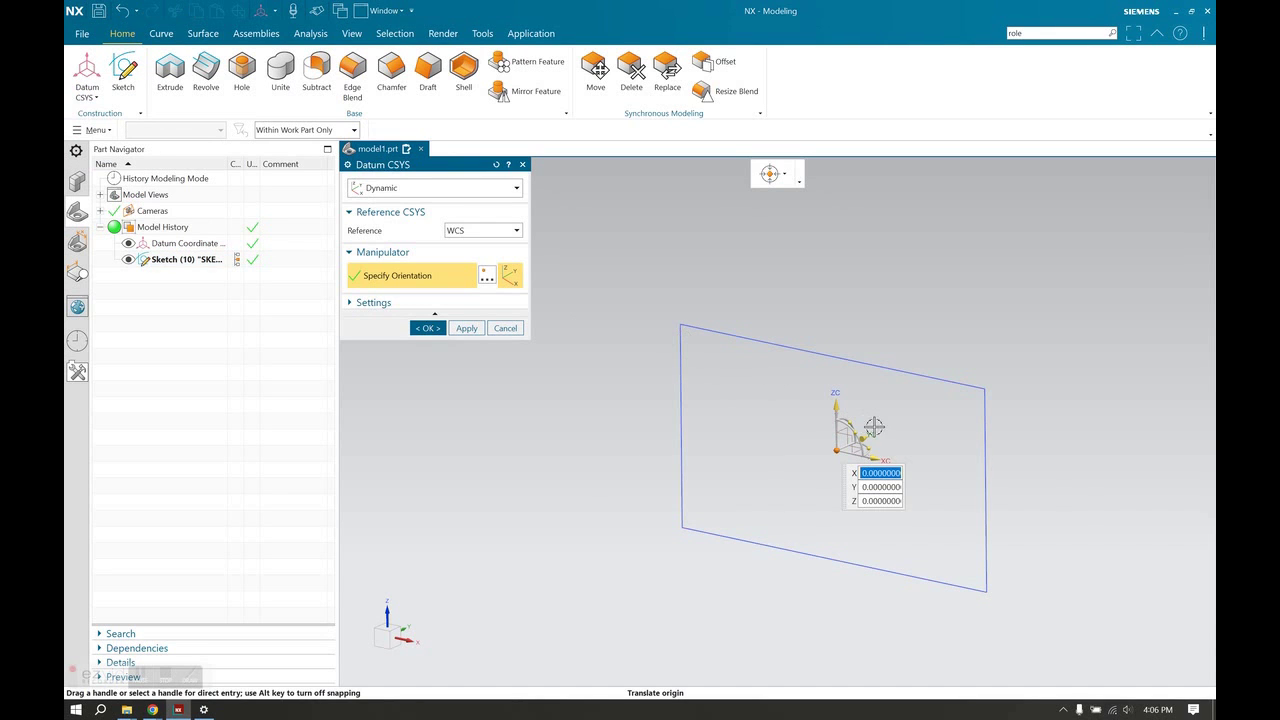
{"action": "mouse_move", "coordinate": [954, 381]}
{"action": "middle_mouse_down", "text": "shift"}
{"action": "mouse_move", "coordinate": [880, 371]}
{"action": "mouse_move", "coordinate": [771, 454]}
{"action": "middle_mouse_up", "text": "shift"}
{"action": "left_click_drag", "start_coordinate": [701, 511], "coordinate": [920, 407]}
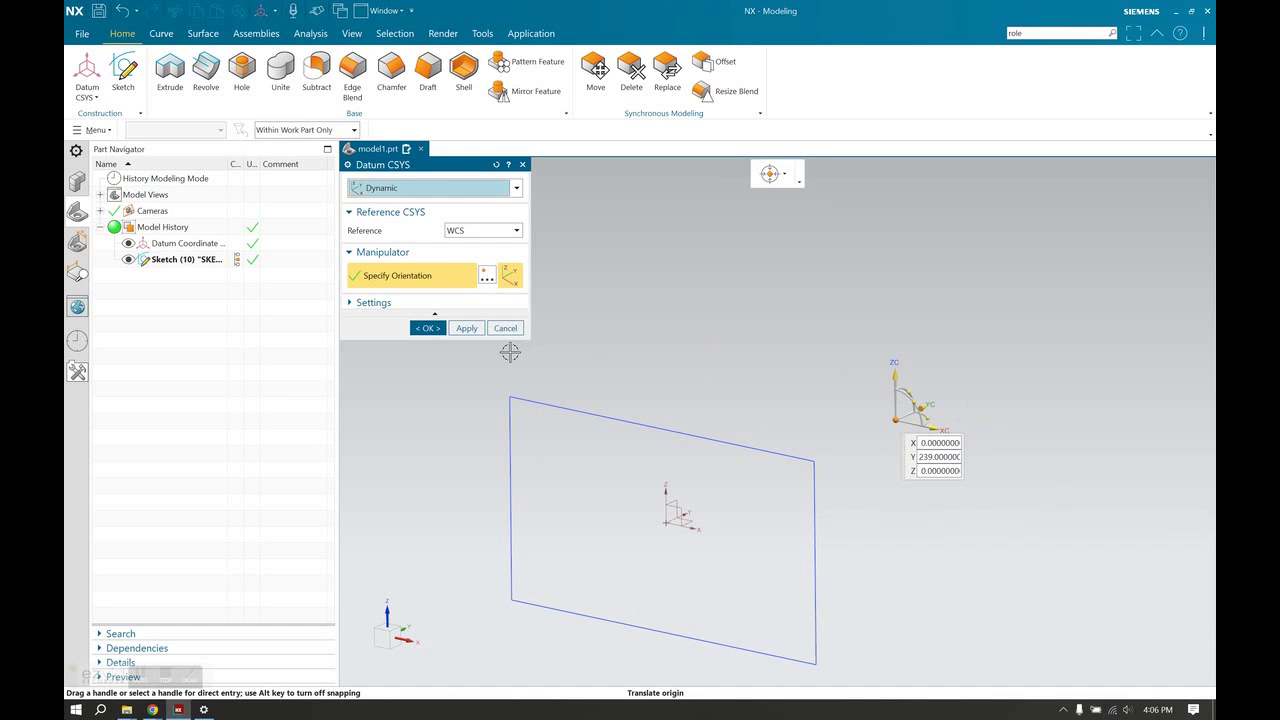
{"action": "left_click", "coordinate": [427, 328]}
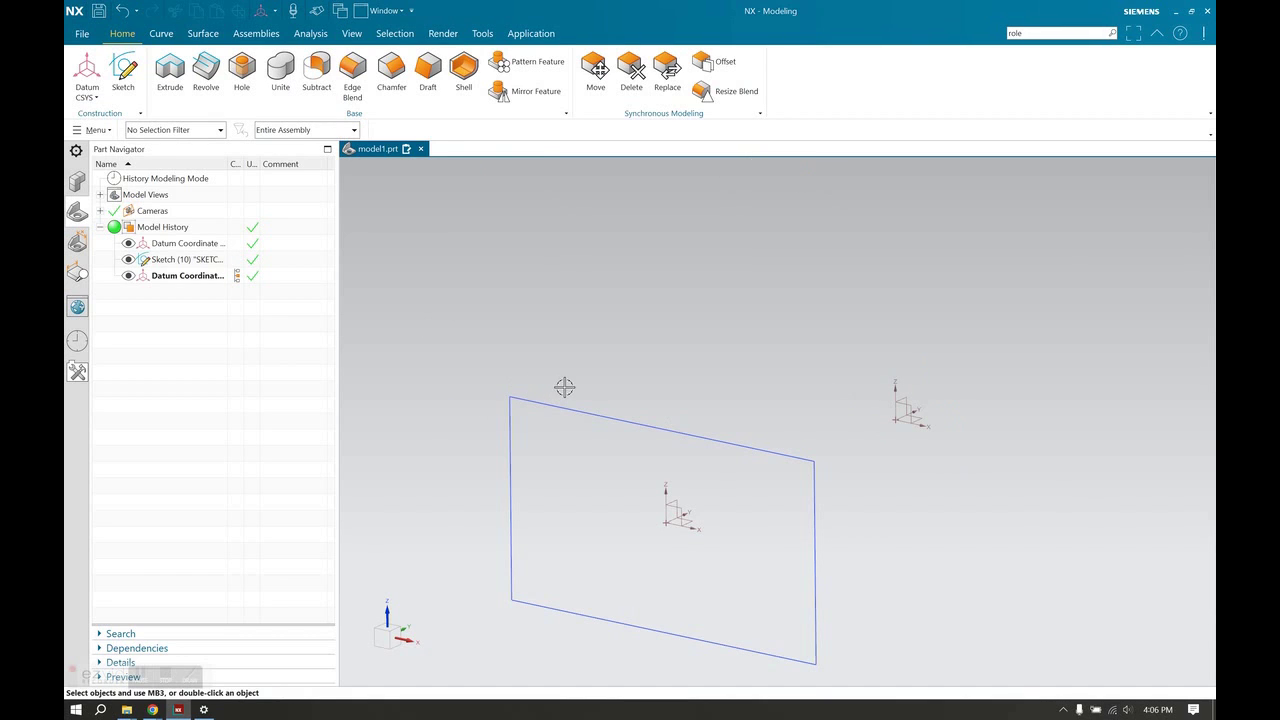
Step: Sketch a larger rectangle, enclosing the first one, on the XZ plane of the offset coordinate system and finish the sketch
{"action": "left_click", "coordinate": [124, 72]}
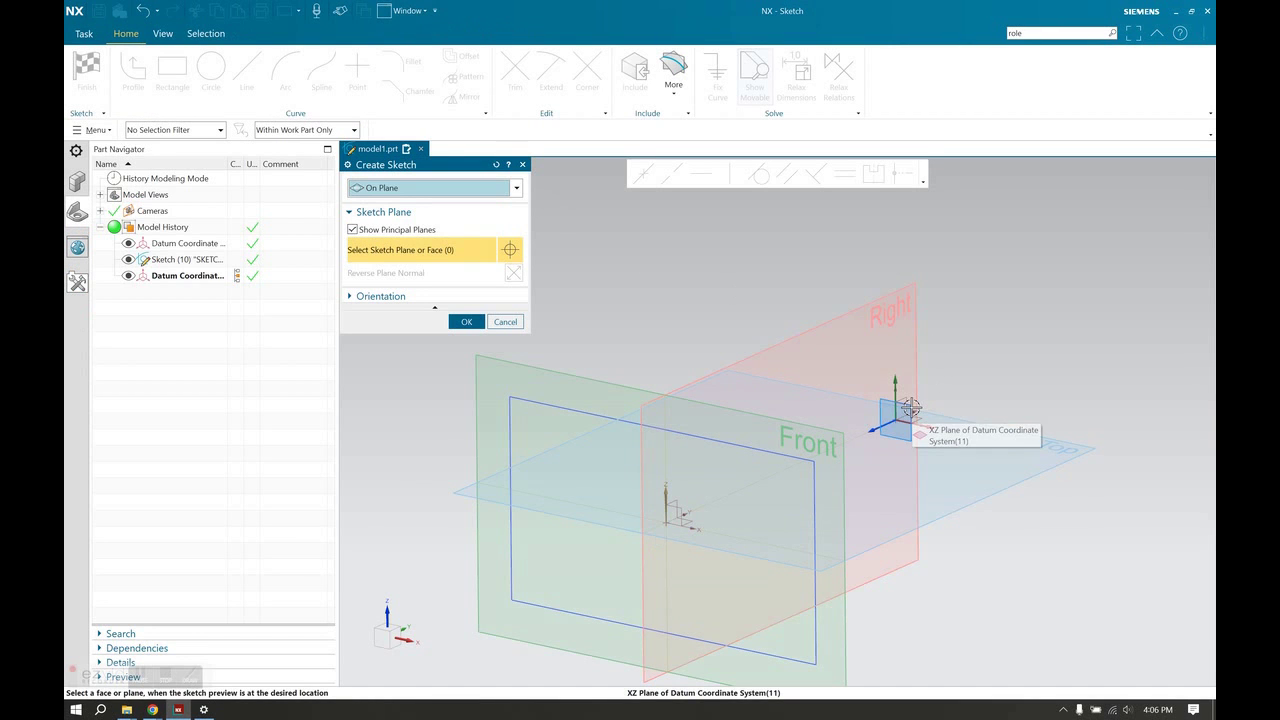
{"action": "left_click", "coordinate": [910, 407]}
{"action": "left_click", "coordinate": [462, 321]}
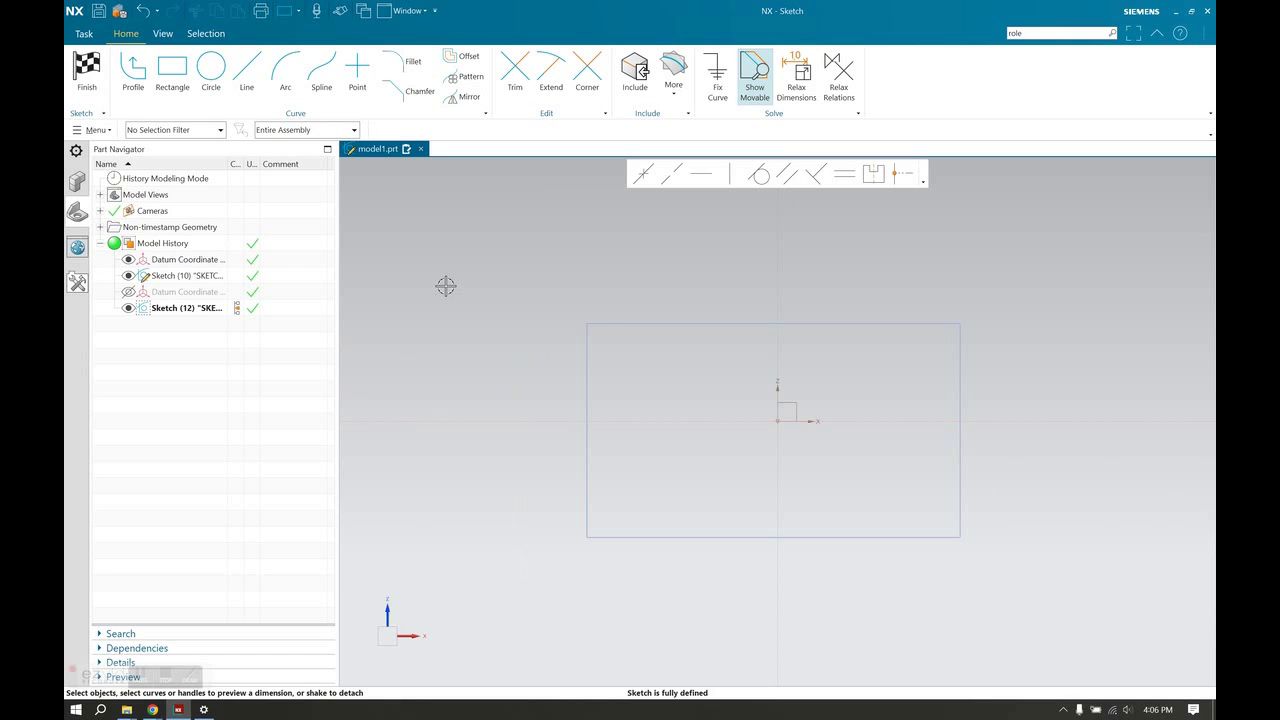
{"action": "key", "text": "r"}
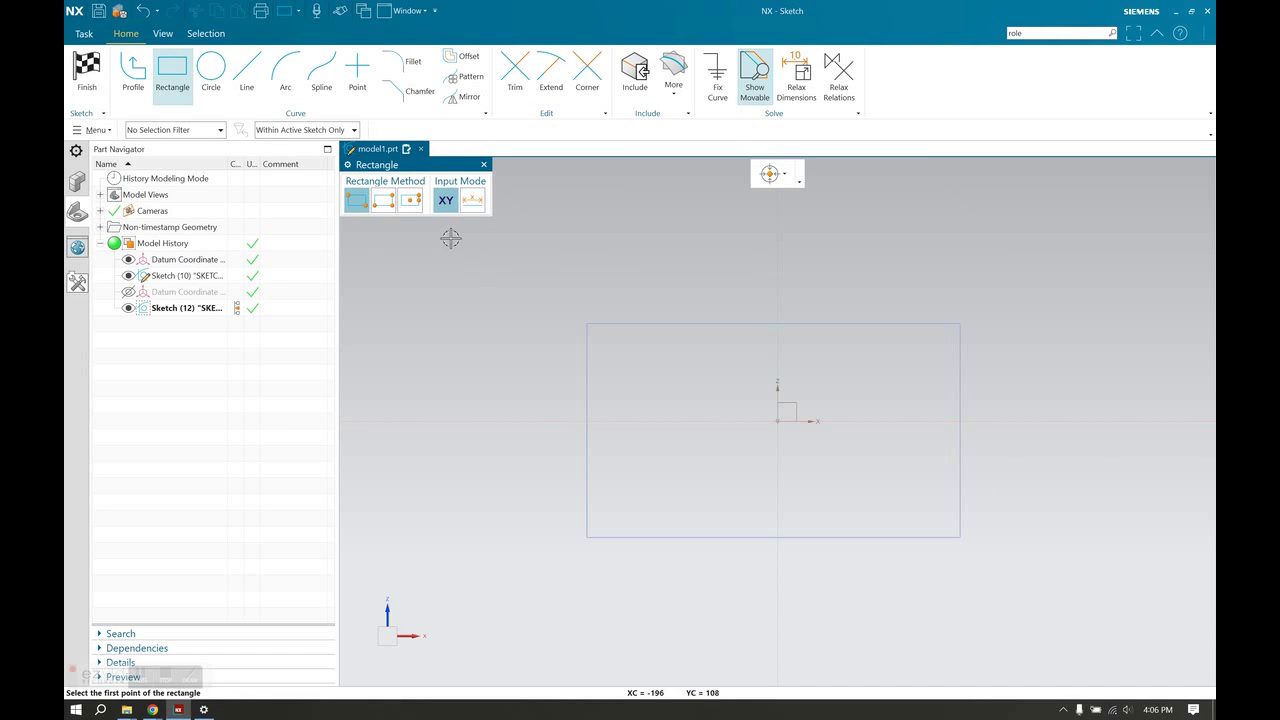
{"action": "left_click", "coordinate": [482, 264]}
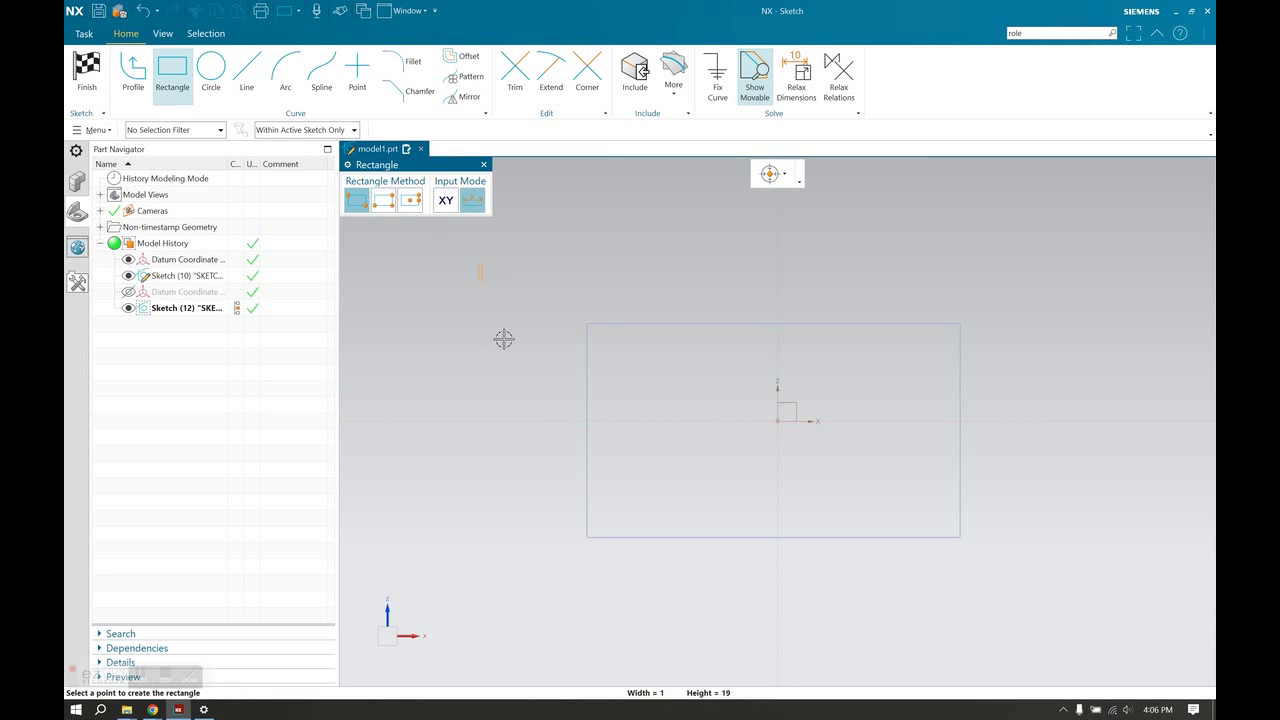
{"action": "left_click", "coordinate": [1078, 612]}
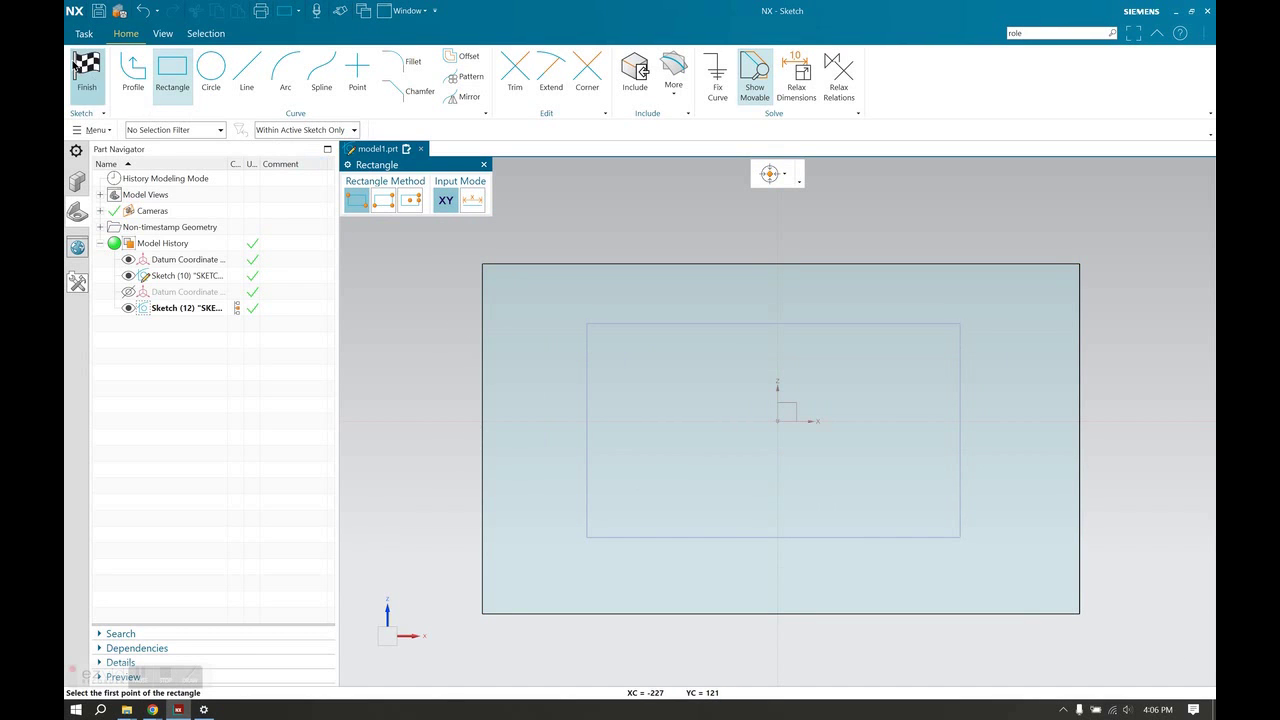
{"action": "left_click", "coordinate": [80, 64]}
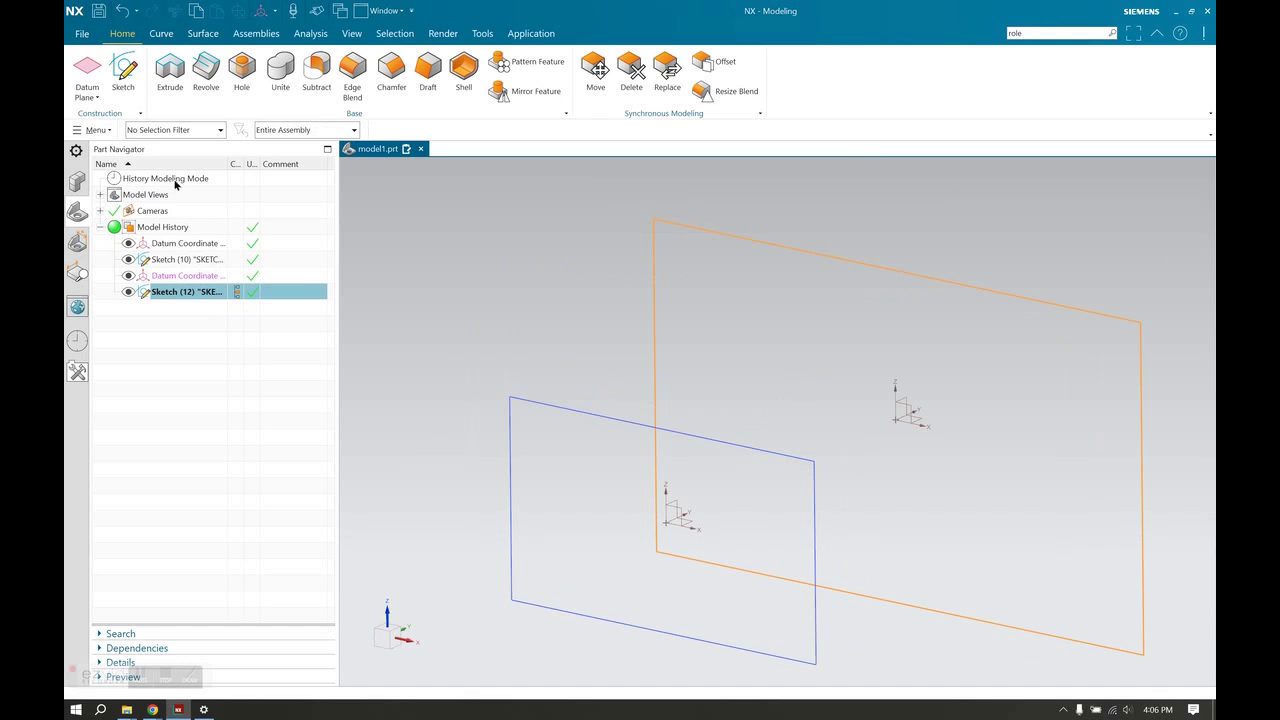
{"action": "key", "text": "Escape"}
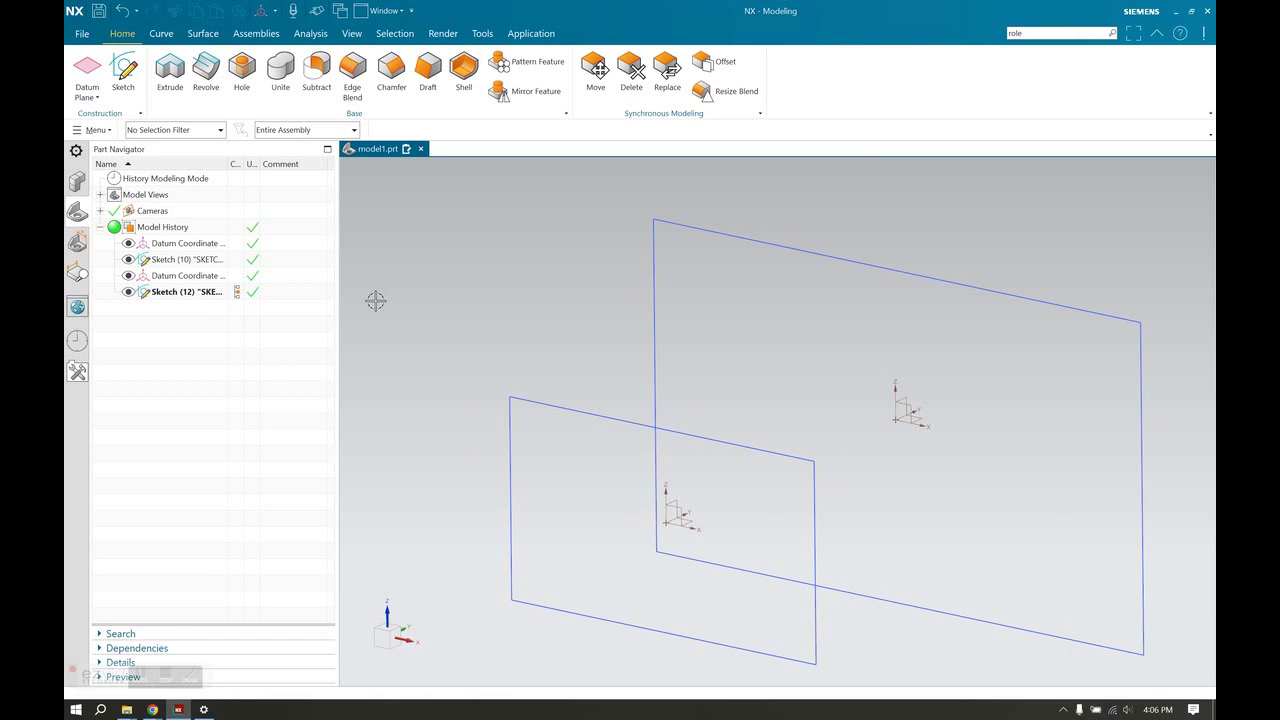
Step: Start a Through Curves feature and keep its body type set to Solid
{"action": "left_click", "coordinate": [204, 34]}
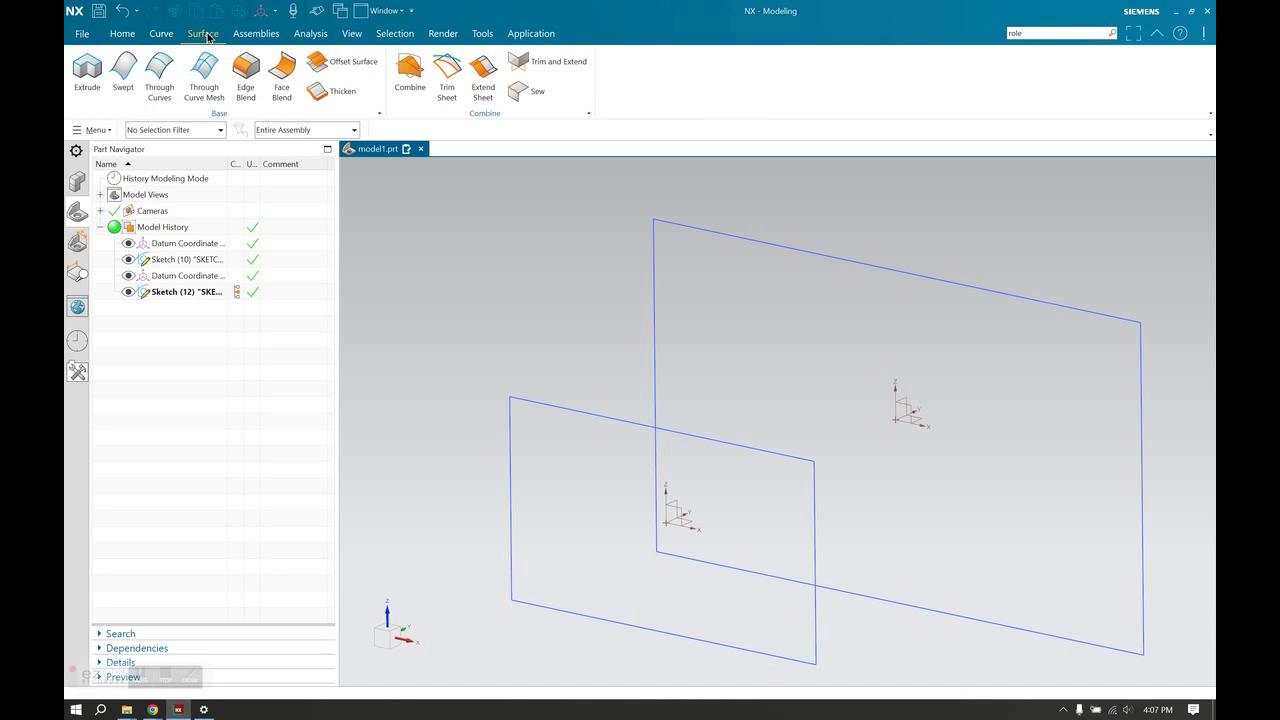
{"action": "left_click", "coordinate": [157, 75]}
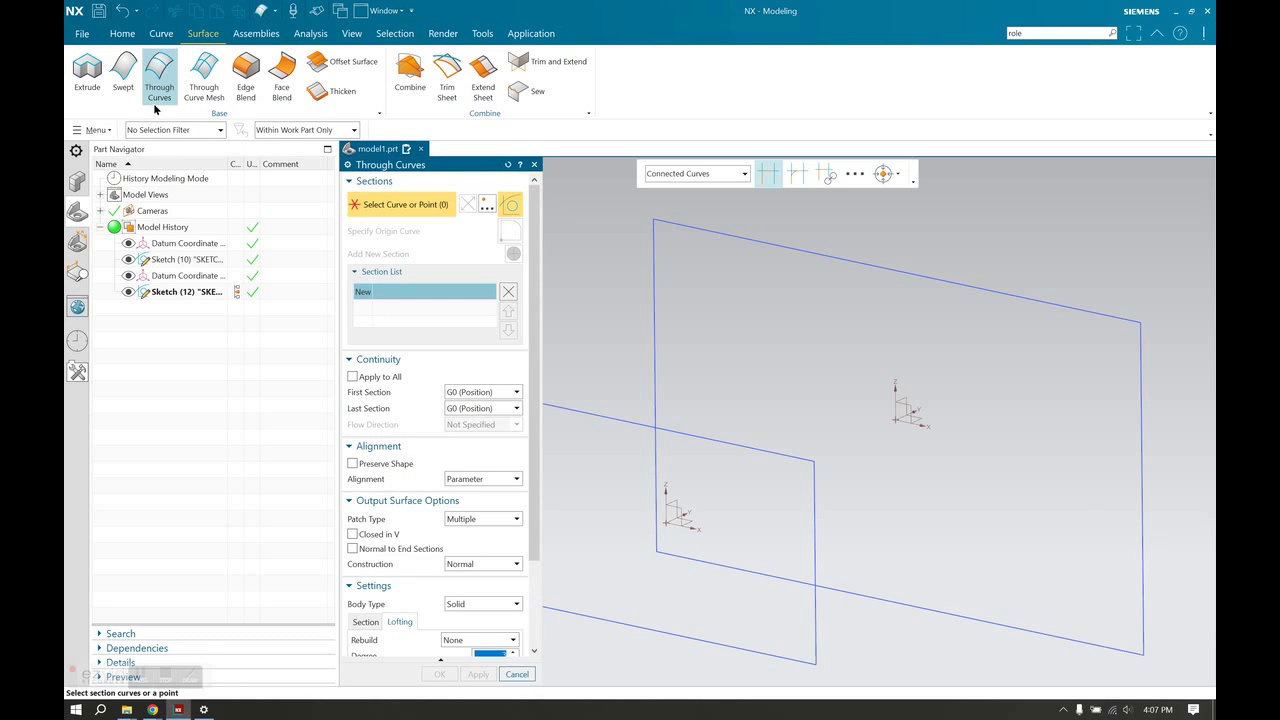
{"action": "left_click", "coordinate": [381, 272]}
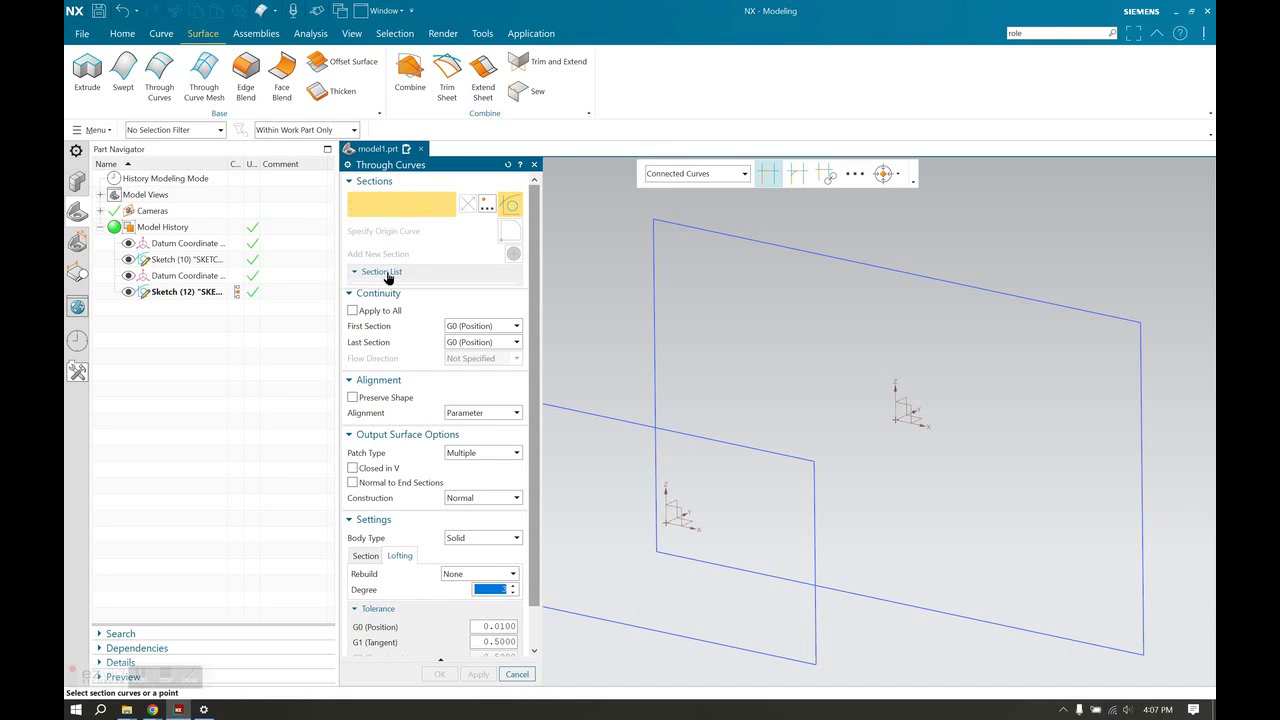
{"action": "left_click", "coordinate": [381, 276]}
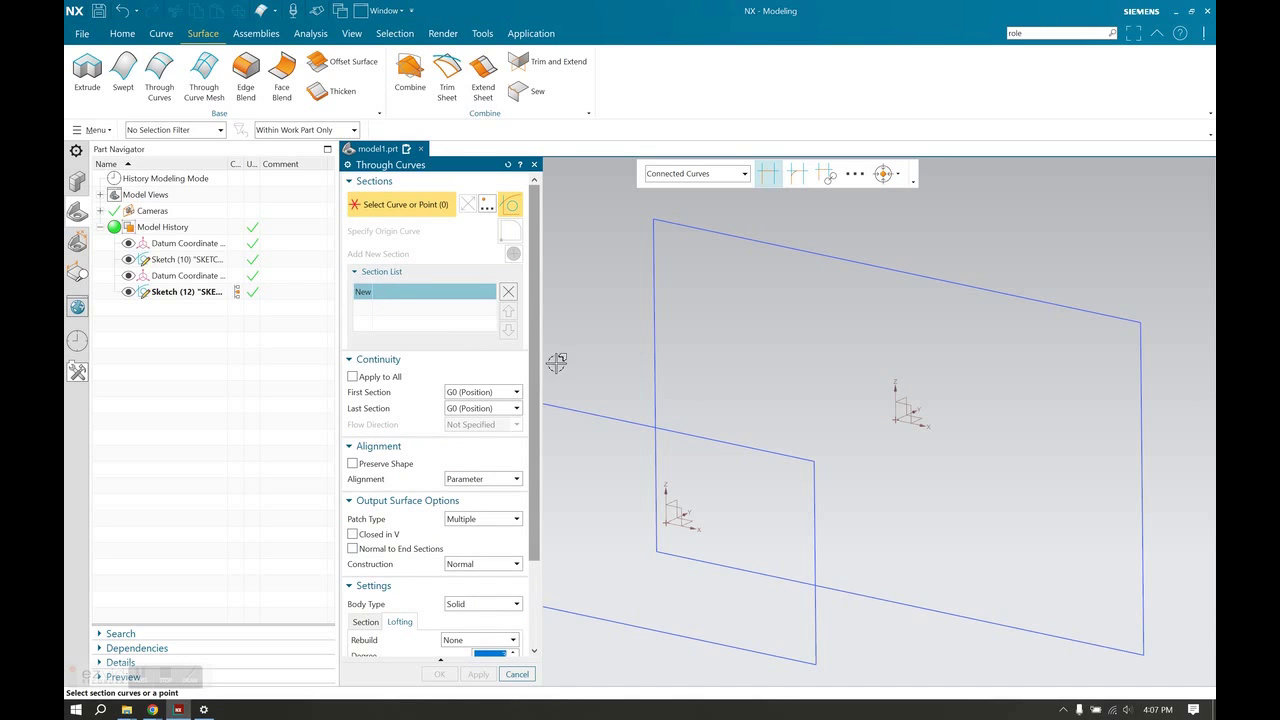
{"action": "left_click_drag", "start_coordinate": [535, 361], "coordinate": [530, 451]}
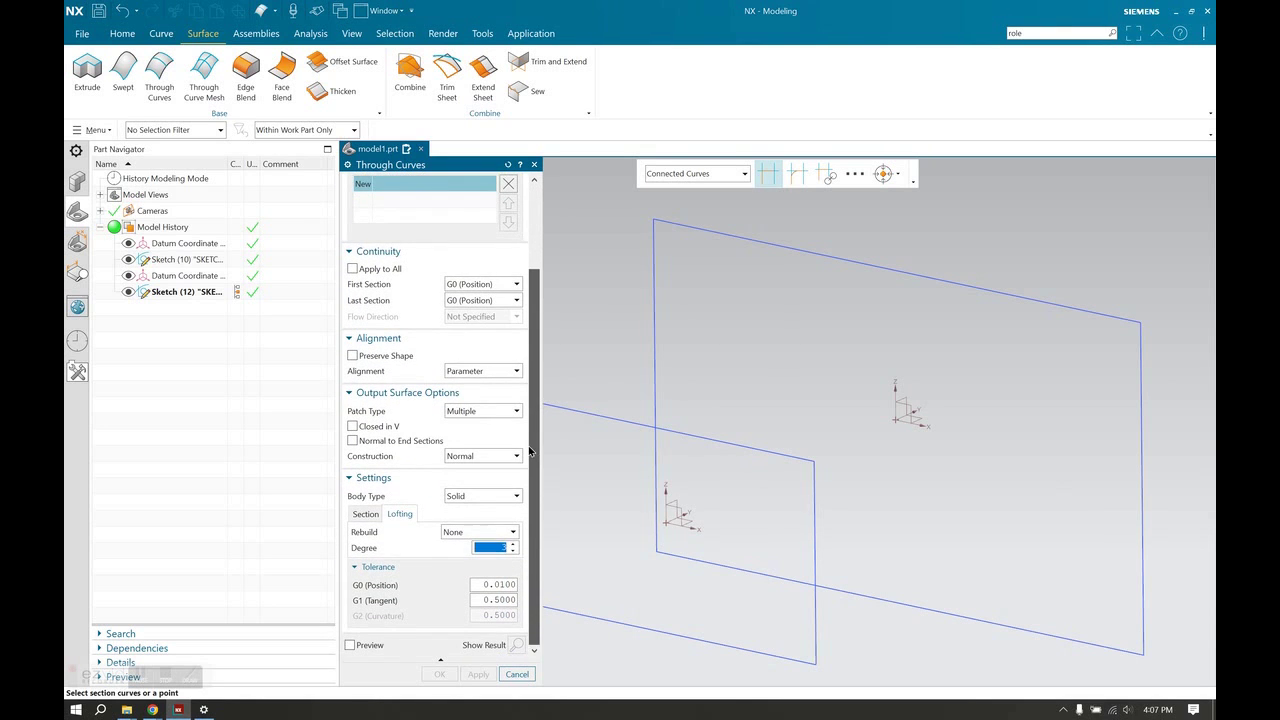
{"action": "left_click", "coordinate": [459, 497]}
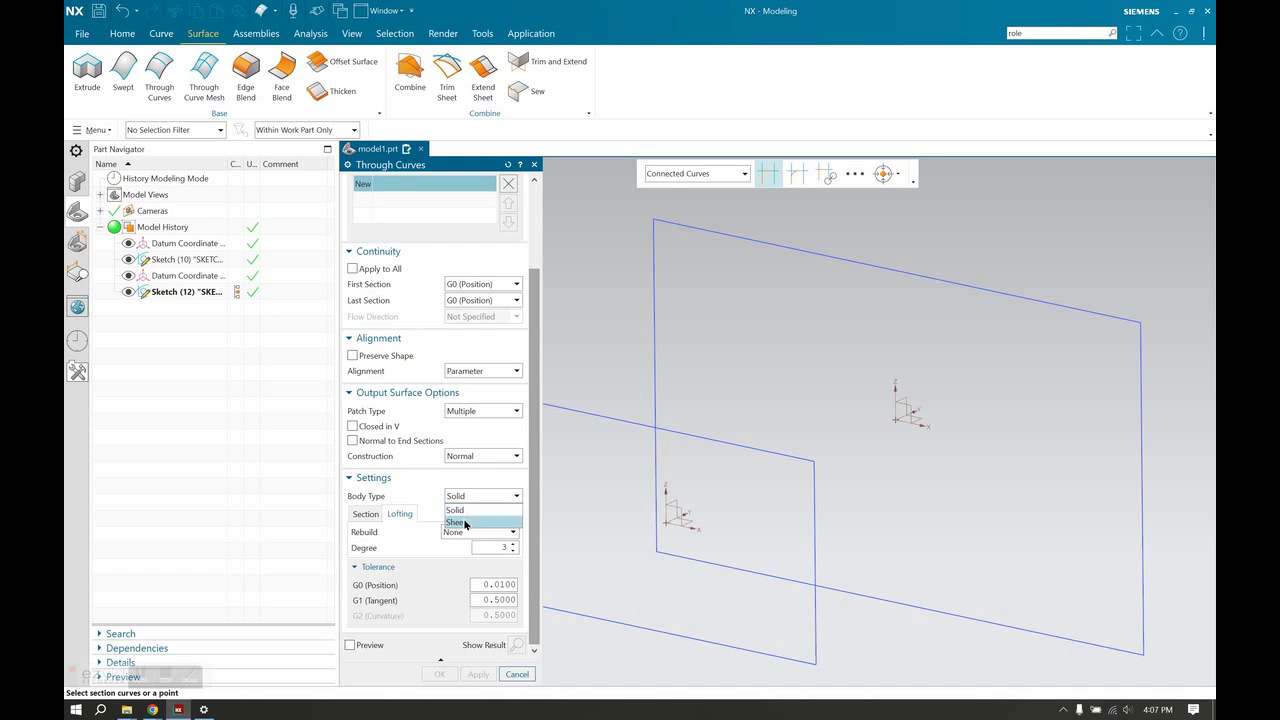
{"action": "left_click", "coordinate": [516, 496]}
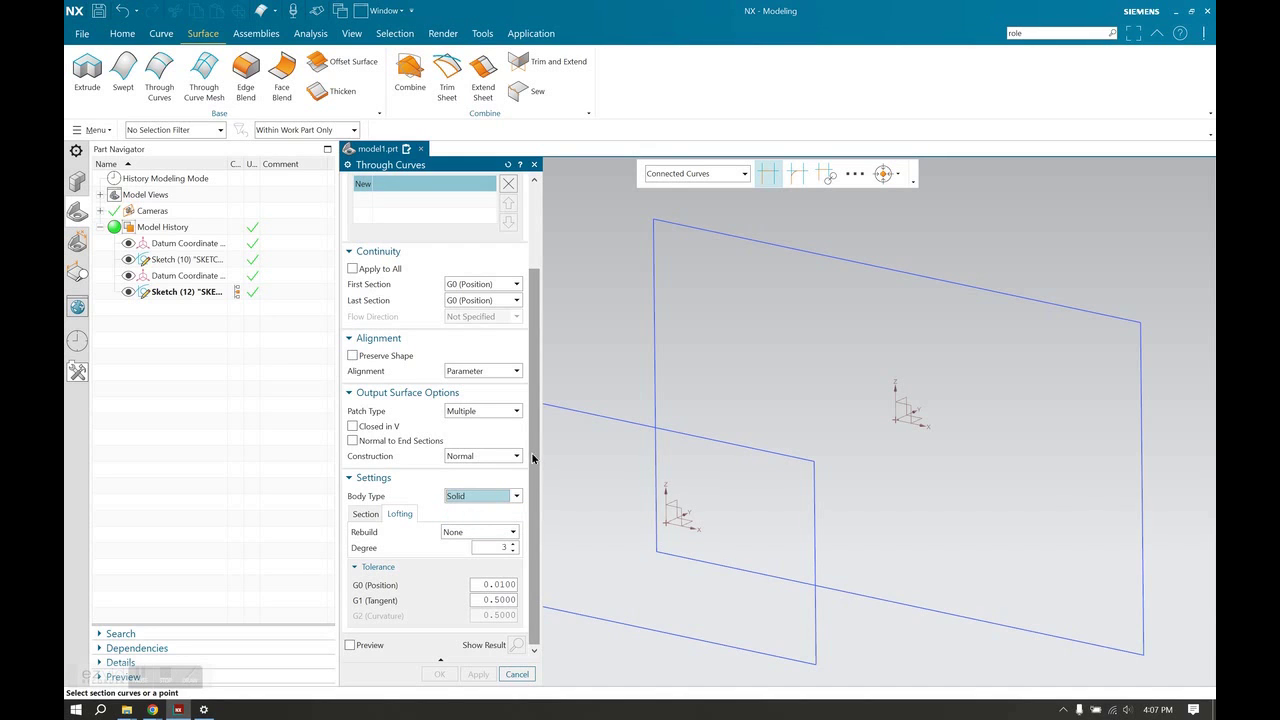
{"action": "left_click", "coordinate": [532, 219]}
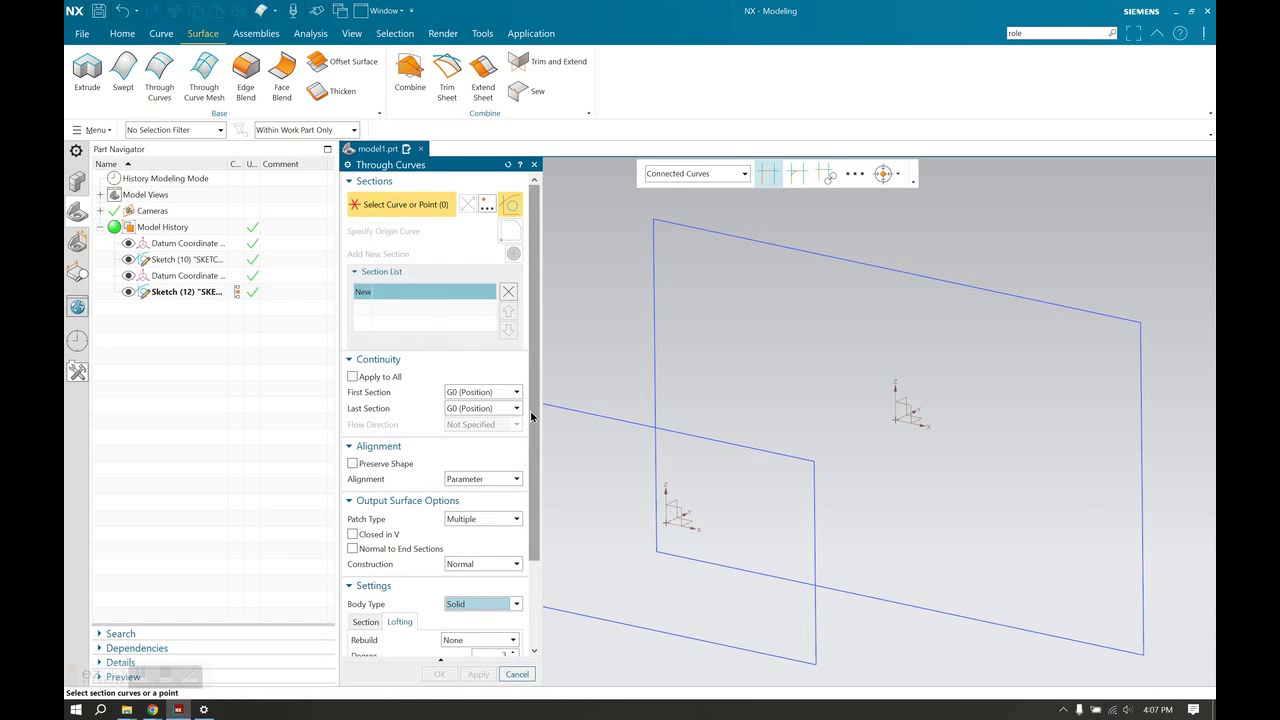
Step: Pick the smaller rectangle as the first section and the larger rectangle as a new second section
{"action": "middle_click_drag", "start_coordinate": [586, 463], "coordinate": [783, 449], "text": "shift"}
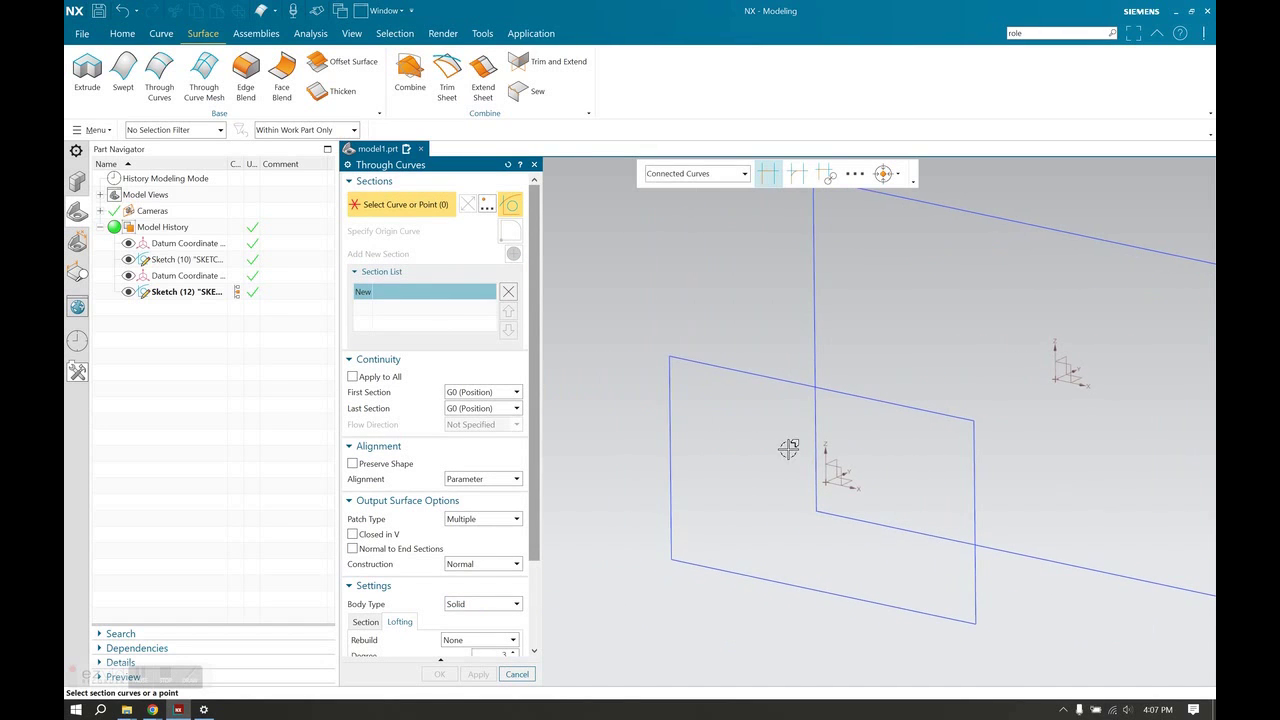
{"action": "left_click", "coordinate": [767, 371]}
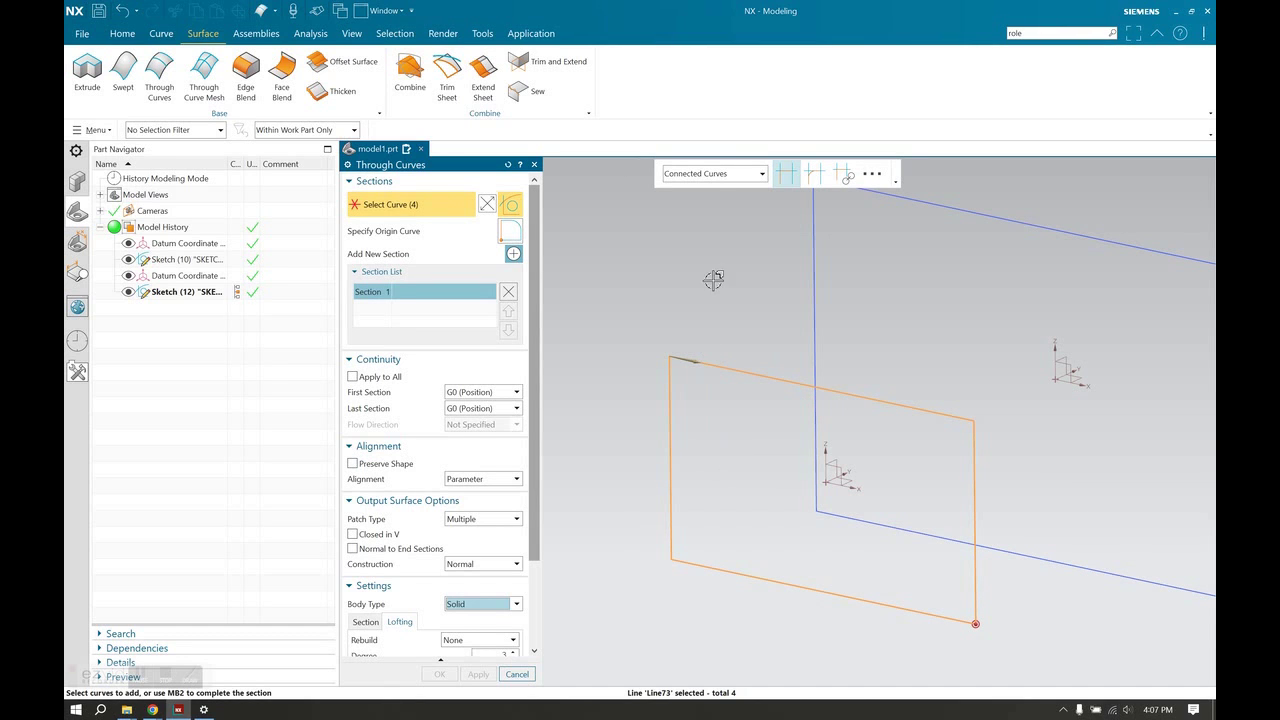
{"action": "middle_click_drag", "start_coordinate": [771, 307], "coordinate": [660, 374], "text": "shift"}
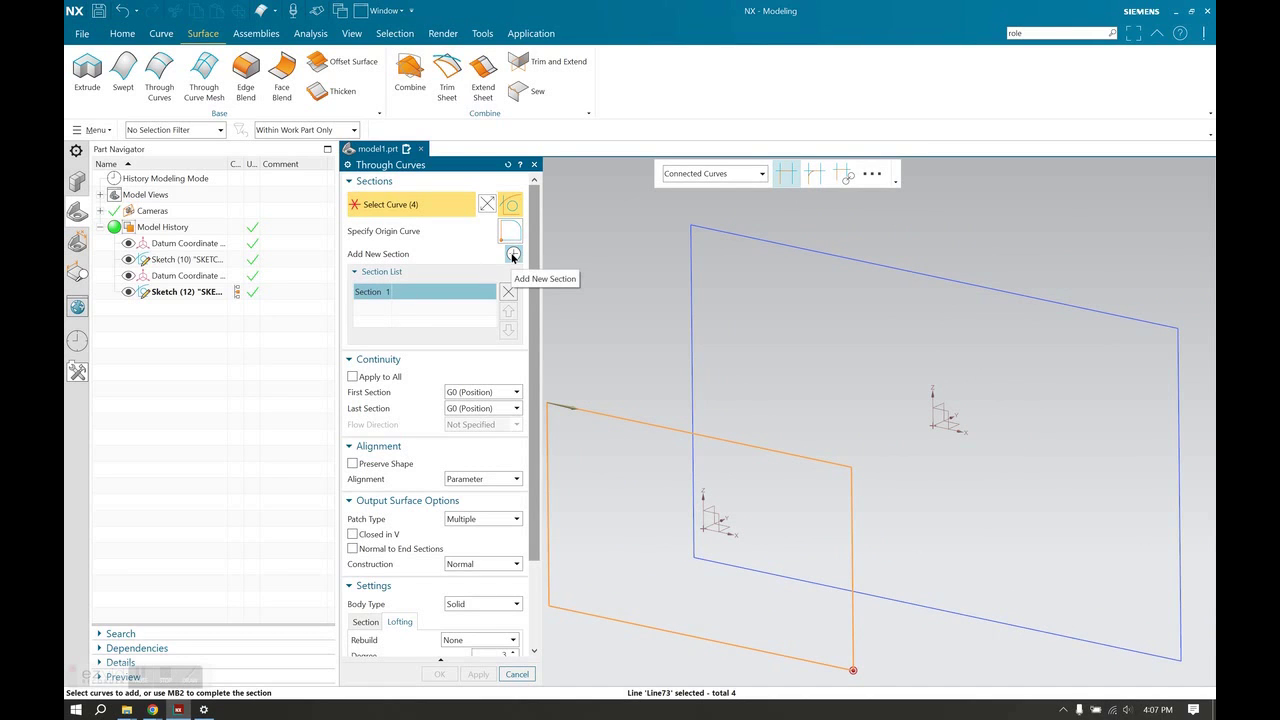
{"action": "left_click", "coordinate": [513, 256]}
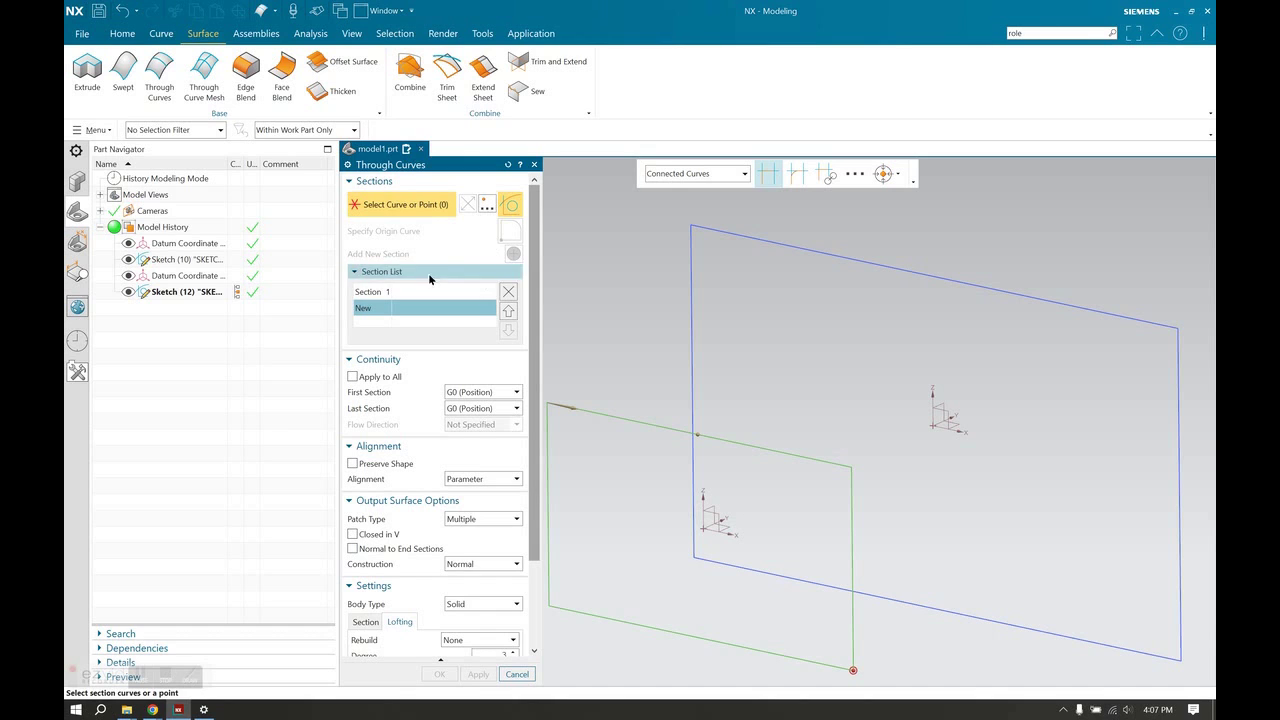
{"action": "left_click", "coordinate": [784, 242]}
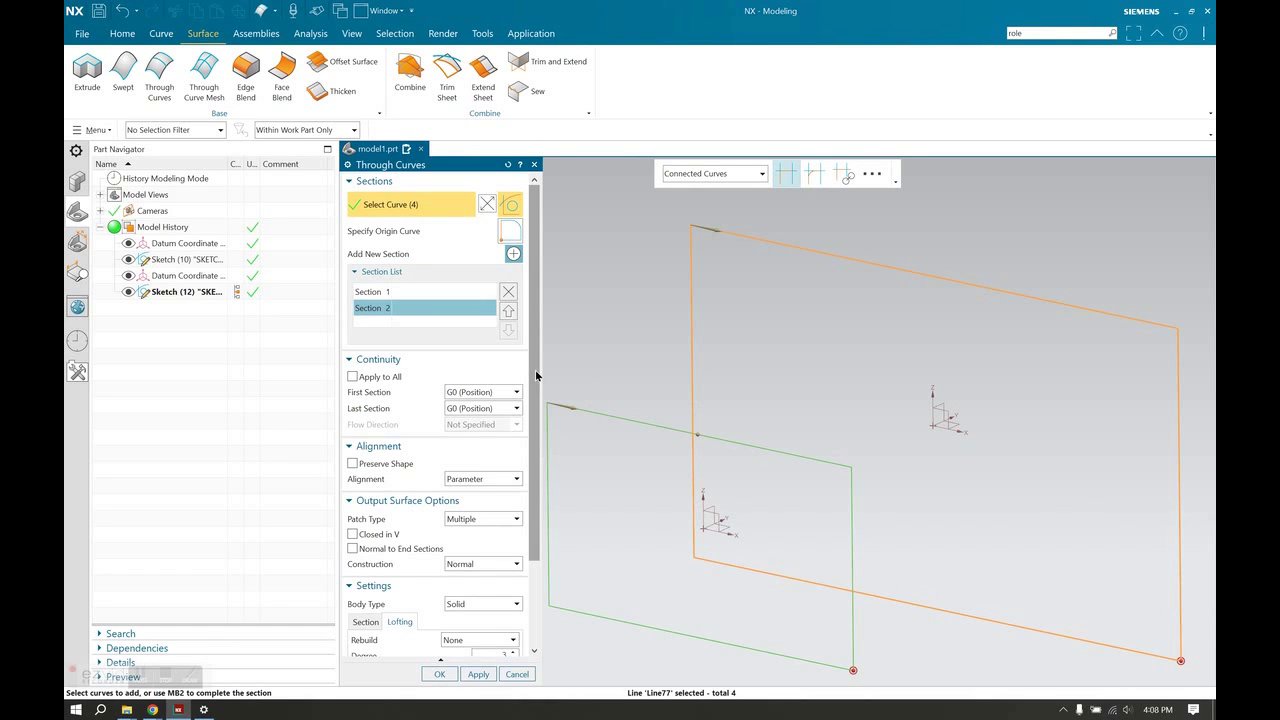
Step: Turn on the preview and create the lofted solid between the two rectangles
{"action": "scroll", "coordinate": [410, 595], "scroll_direction": "down", "scroll_amount": 3}
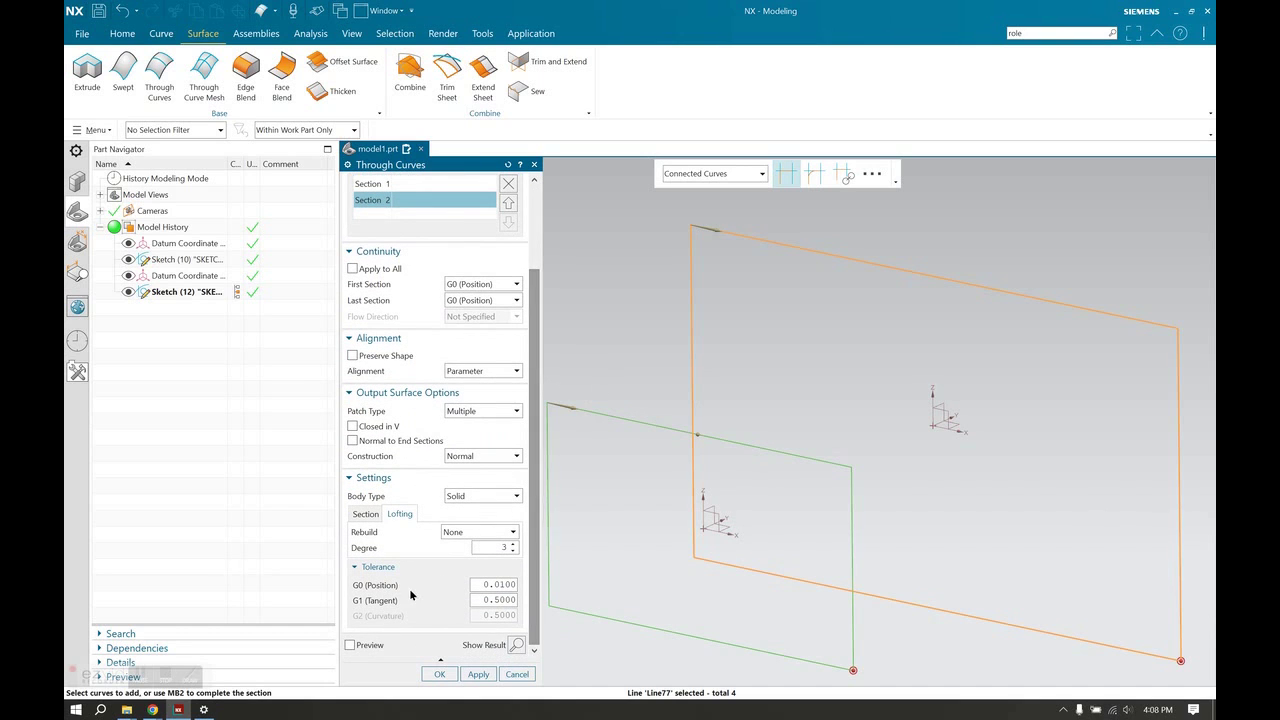
{"action": "left_click", "coordinate": [350, 645]}
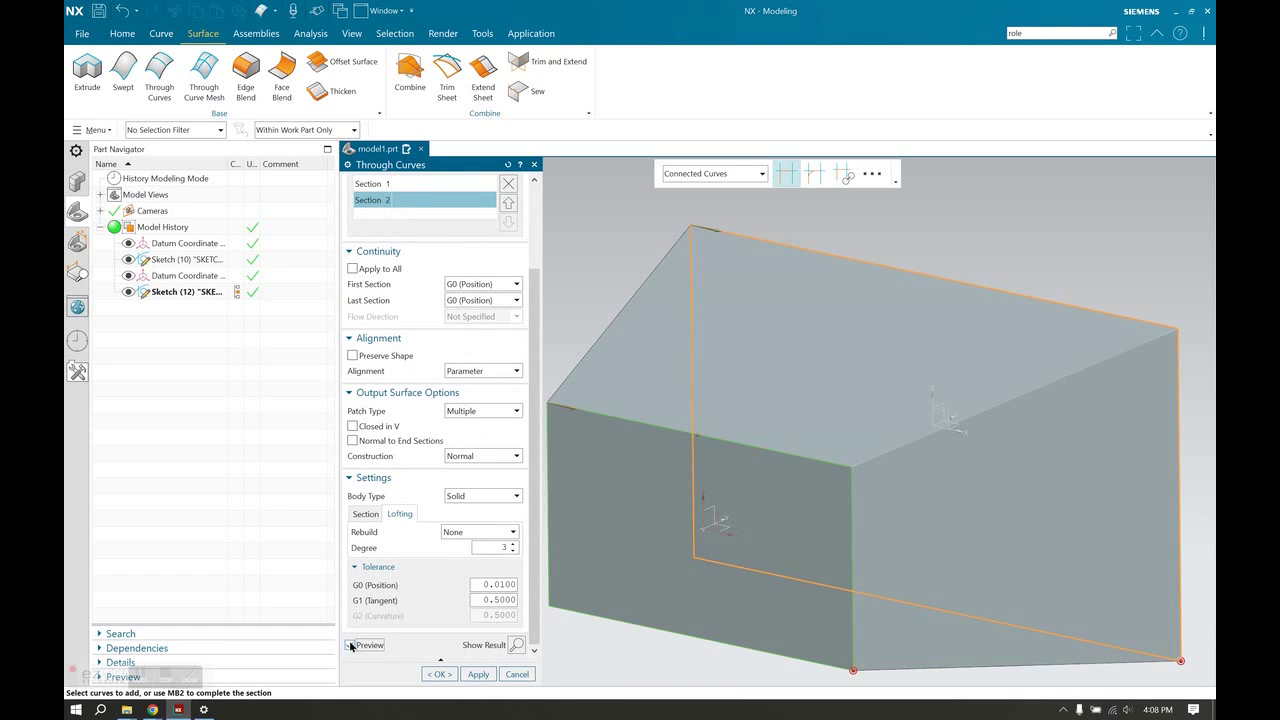
{"action": "left_click", "coordinate": [438, 674]}
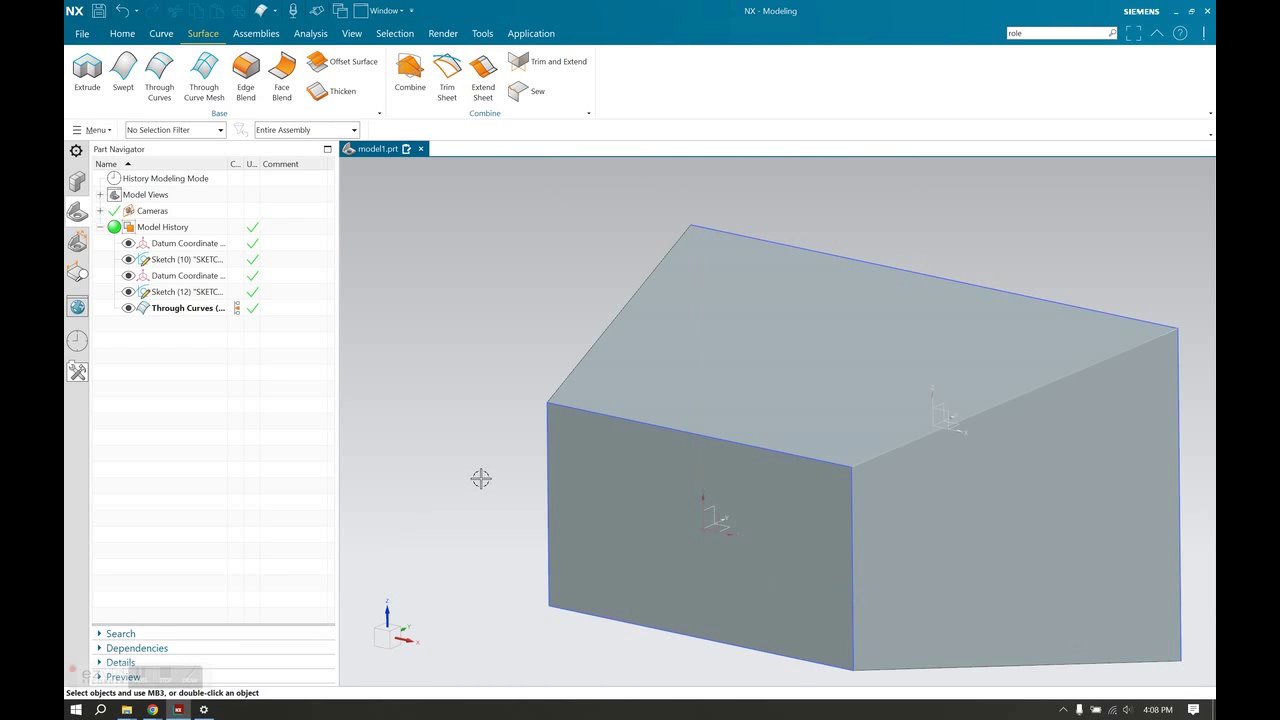
{"action": "middle_click_drag", "start_coordinate": [481, 479], "coordinate": [517, 380]}
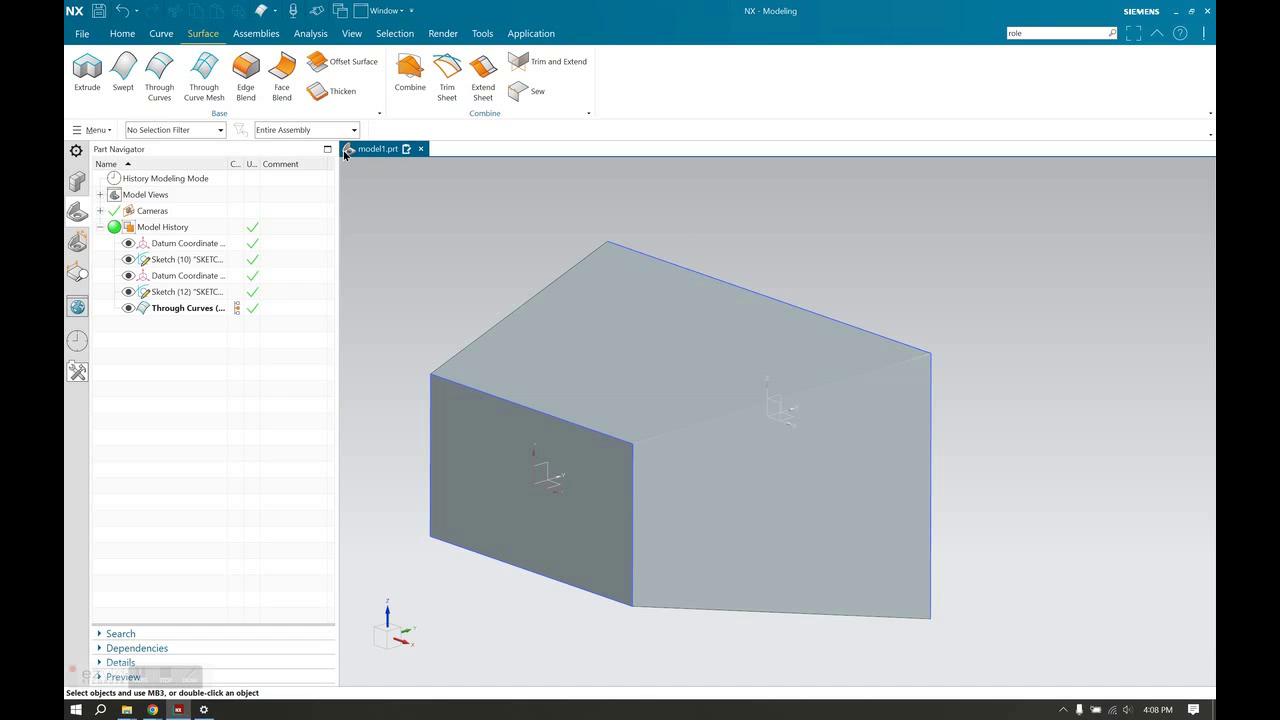
{"action": "left_click", "coordinate": [122, 33]}
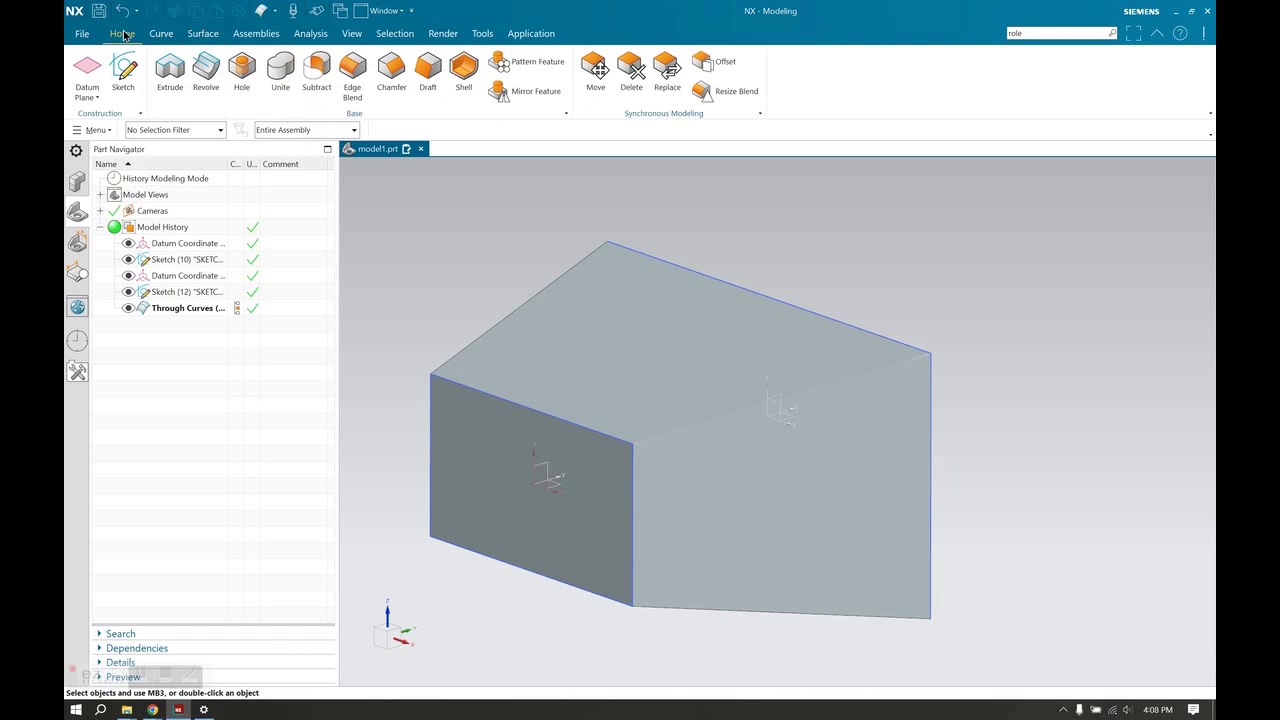
Step: Create a third dynamic datum coordinate system behind the solid, offset along the Y axis to Y 540
{"action": "left_click", "coordinate": [96, 97]}
{"action": "left_click", "coordinate": [98, 155]}
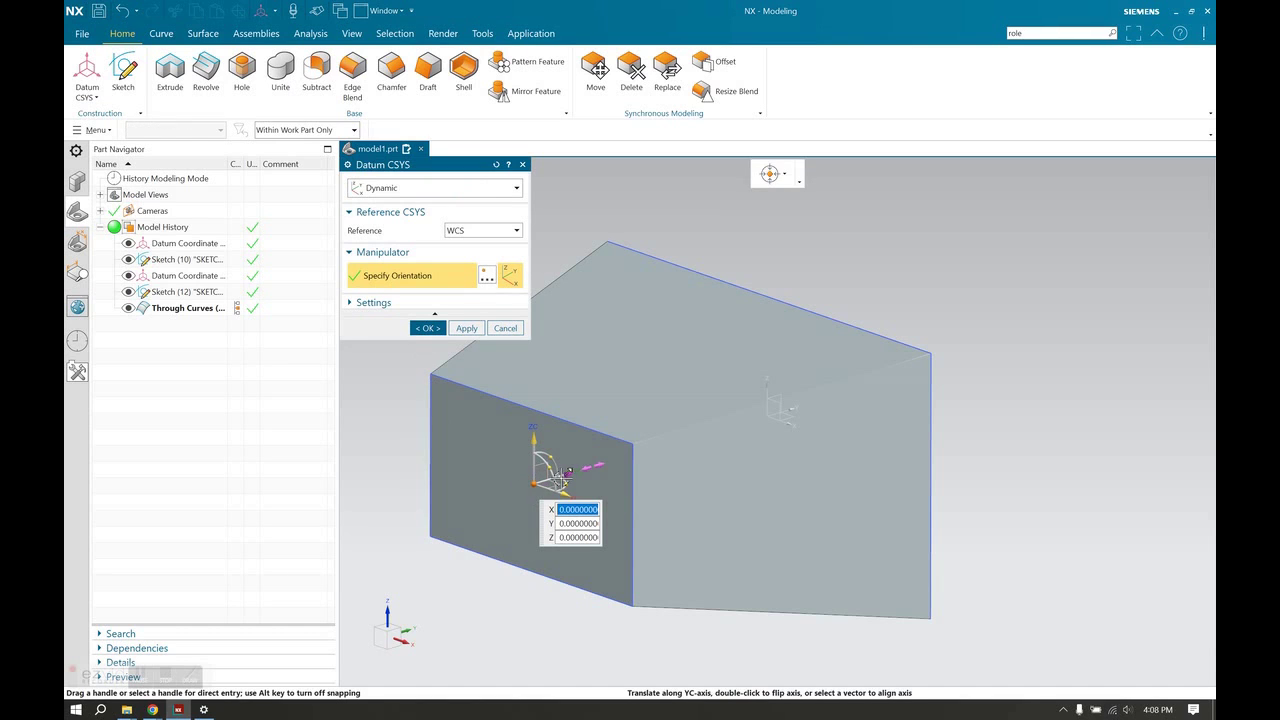
{"action": "left_click", "coordinate": [428, 328]}
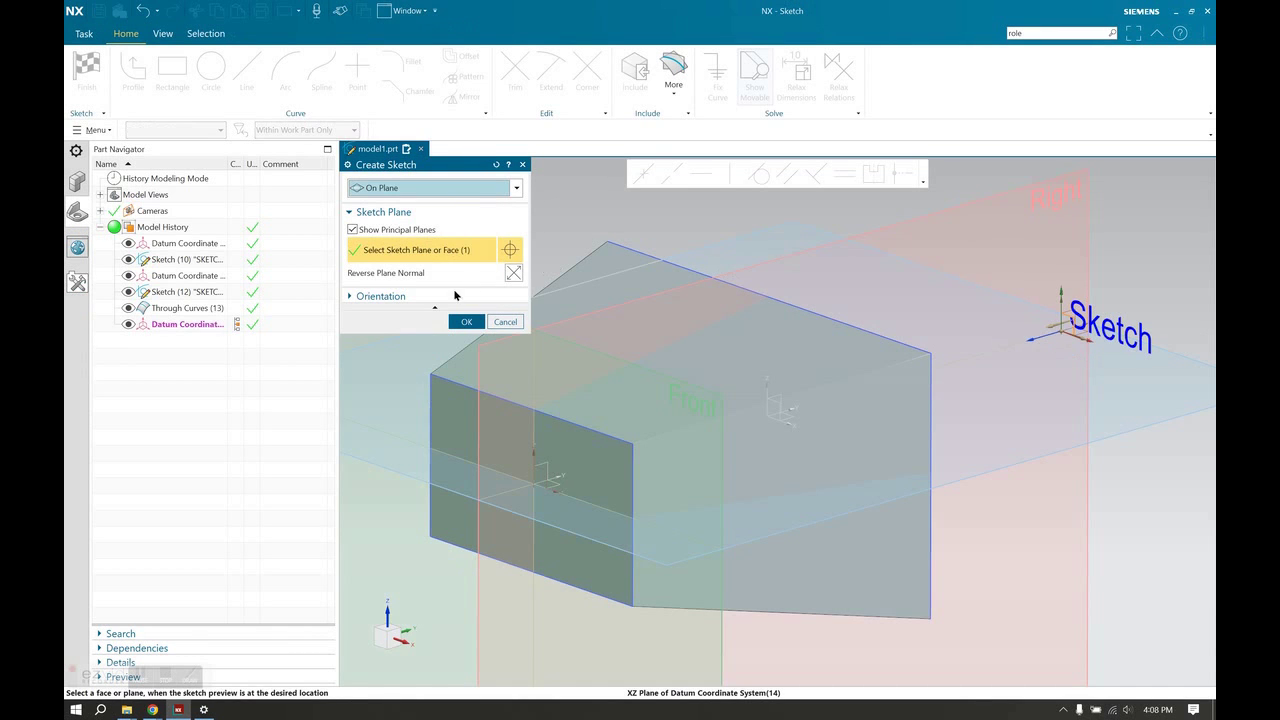
Step: Sketch a closed four-sided profile with slanted sides, enclosing both rectangles, on the new coordinate system's XZ plane and finish the sketch
{"action": "left_click", "coordinate": [466, 321]}
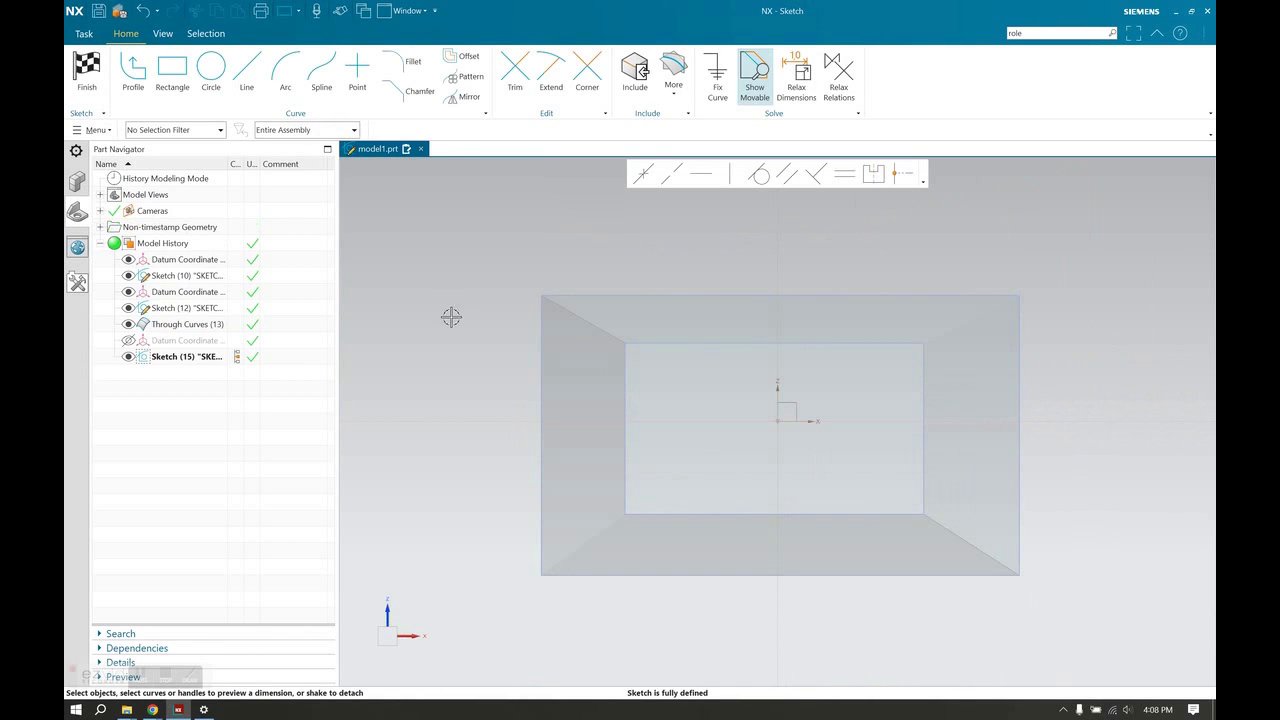
{"action": "key", "text": "z"}
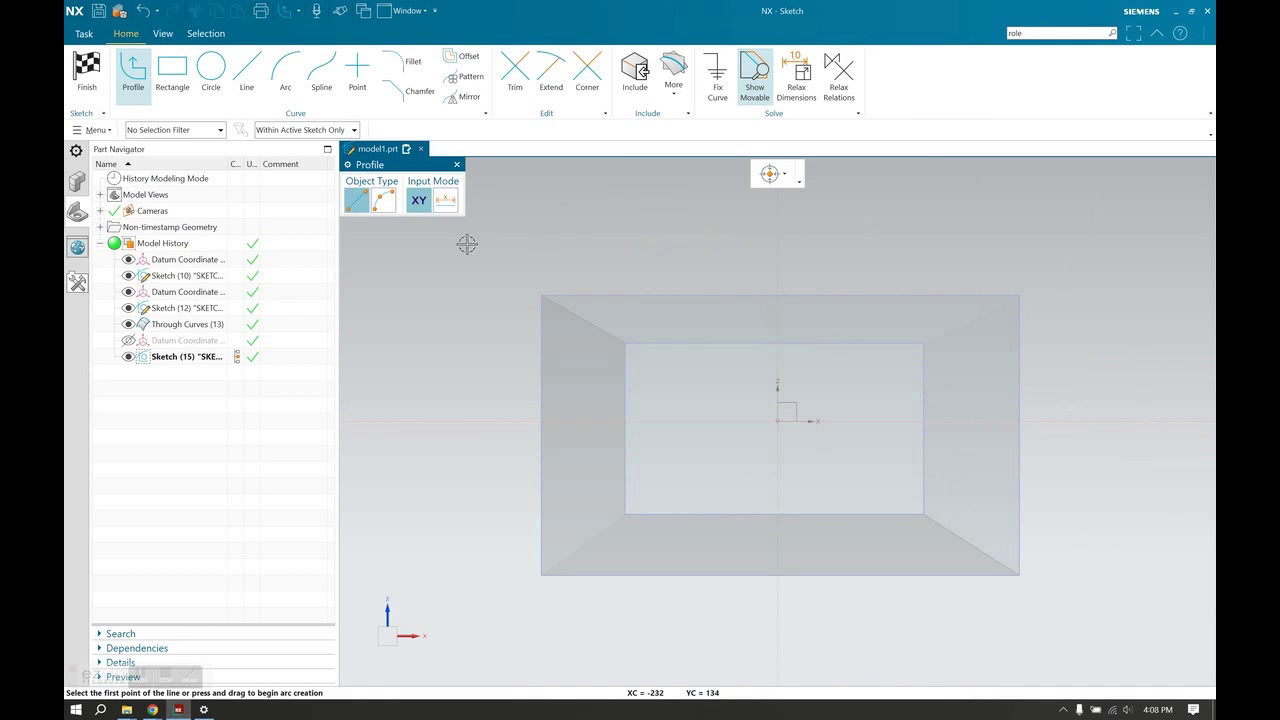
{"action": "left_click", "coordinate": [464, 244]}
{"action": "left_click", "coordinate": [1063, 252]}
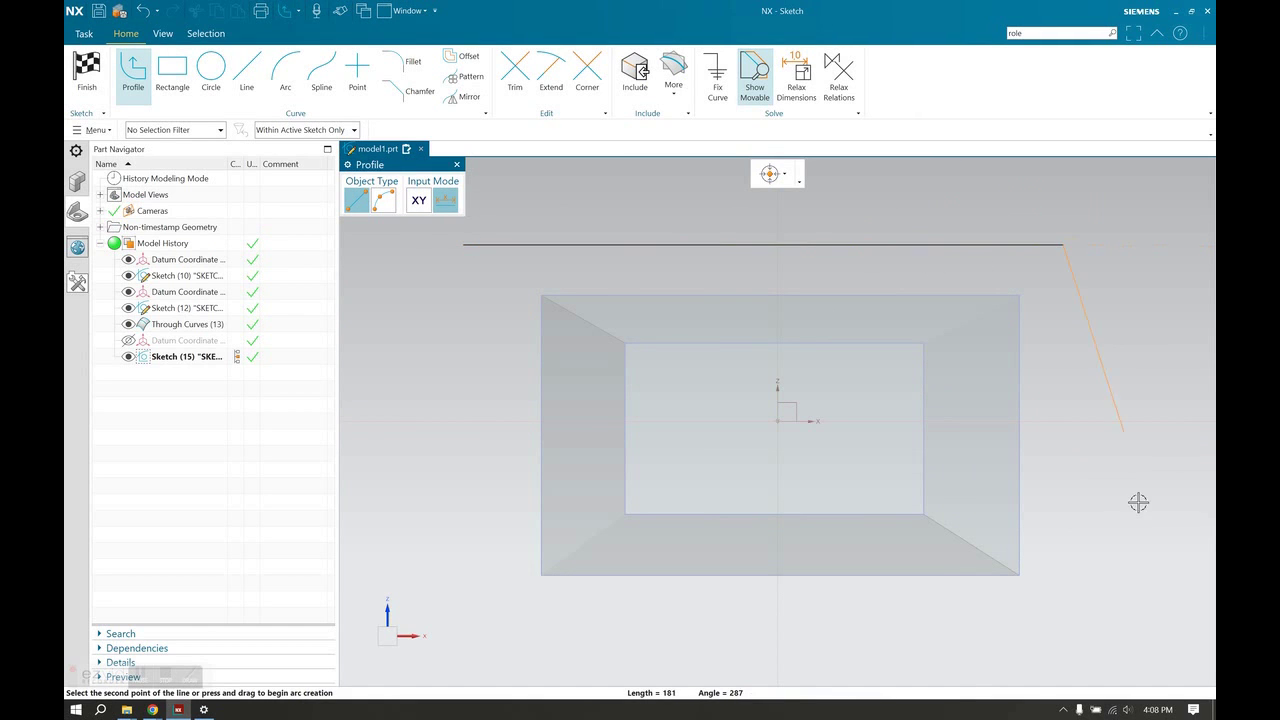
{"action": "left_click", "coordinate": [1190, 613]}
{"action": "left_click", "coordinate": [424, 614]}
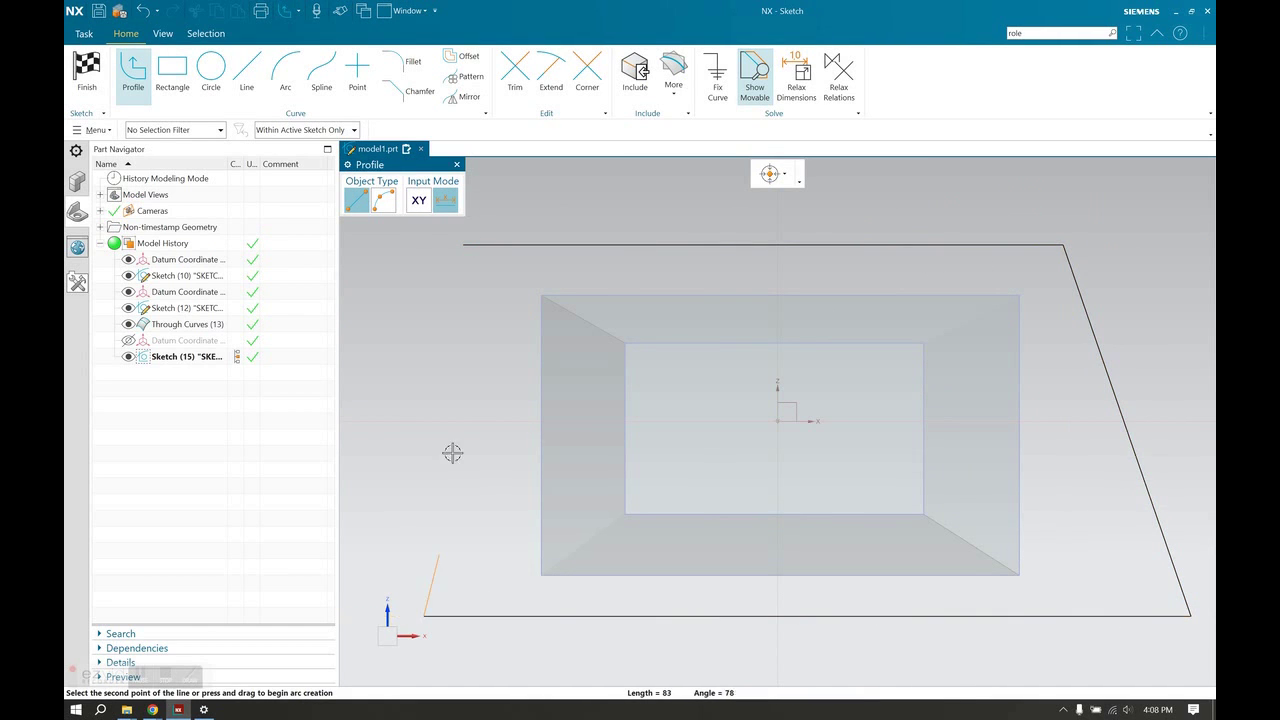
{"action": "left_click", "coordinate": [463, 244]}
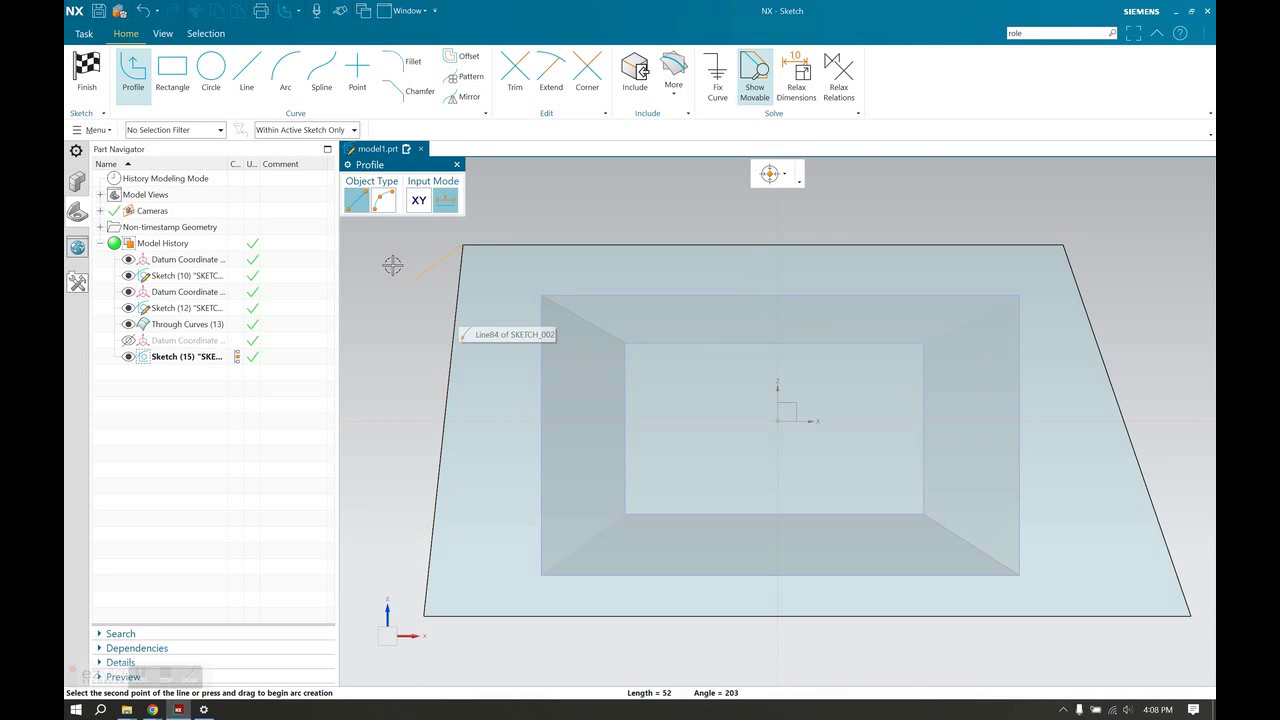
{"action": "key", "text": "Escape"}
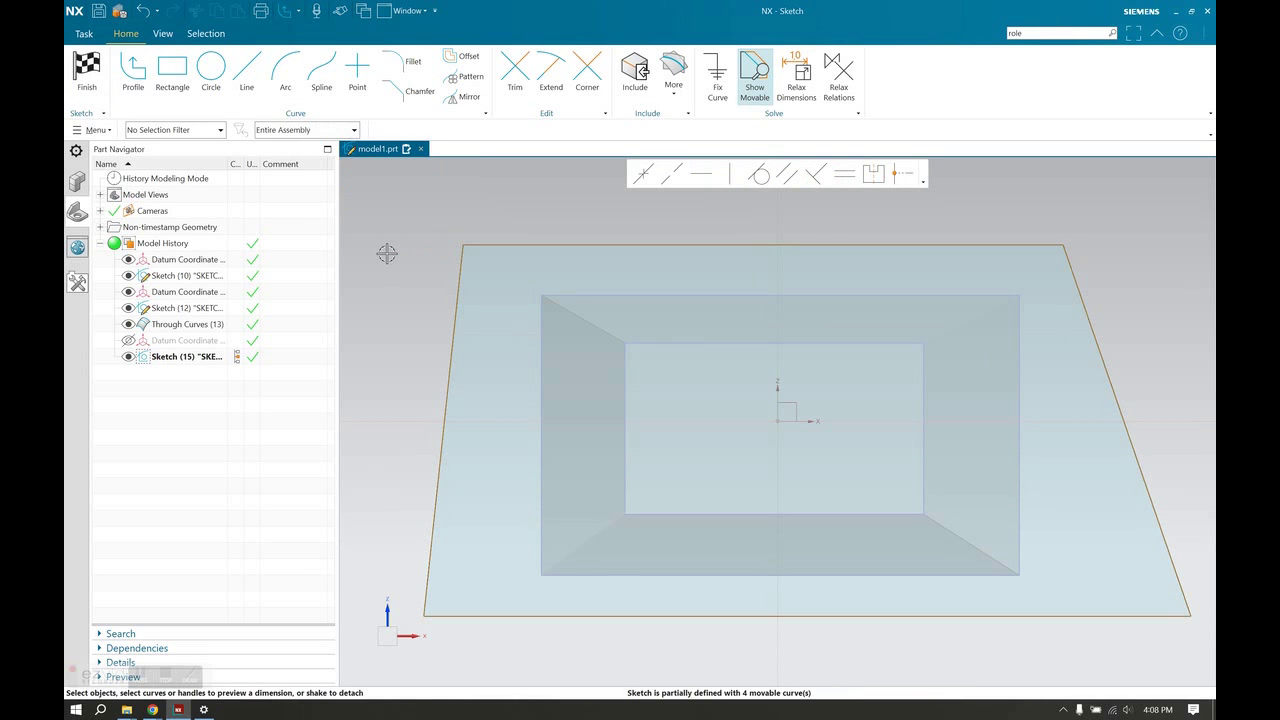
{"action": "left_click", "coordinate": [87, 75]}
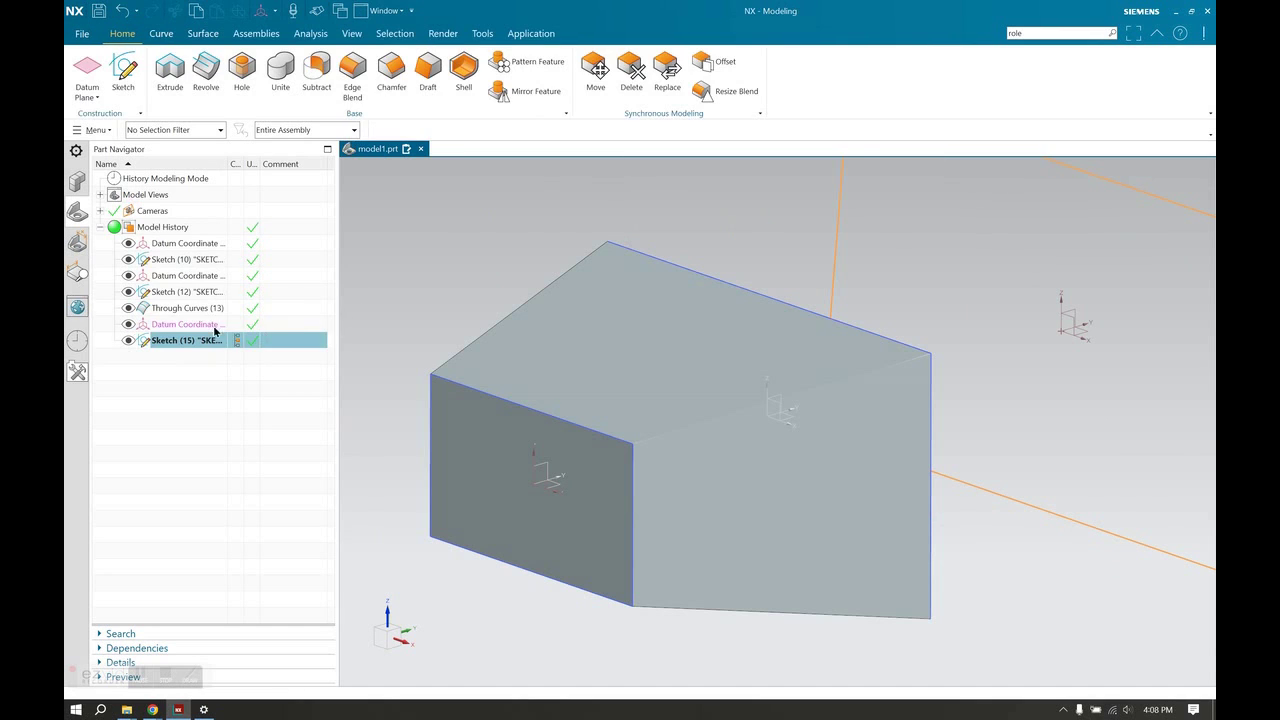
Step: Reorder the Through Curves feature in the model history so it comes after the third sketch
{"action": "left_click", "coordinate": [195, 310]}
{"action": "left_click_drag", "start_coordinate": [197, 313], "coordinate": [203, 348]}
{"action": "scroll", "coordinate": [478, 270], "scroll_direction": "down", "scroll_amount": 2}
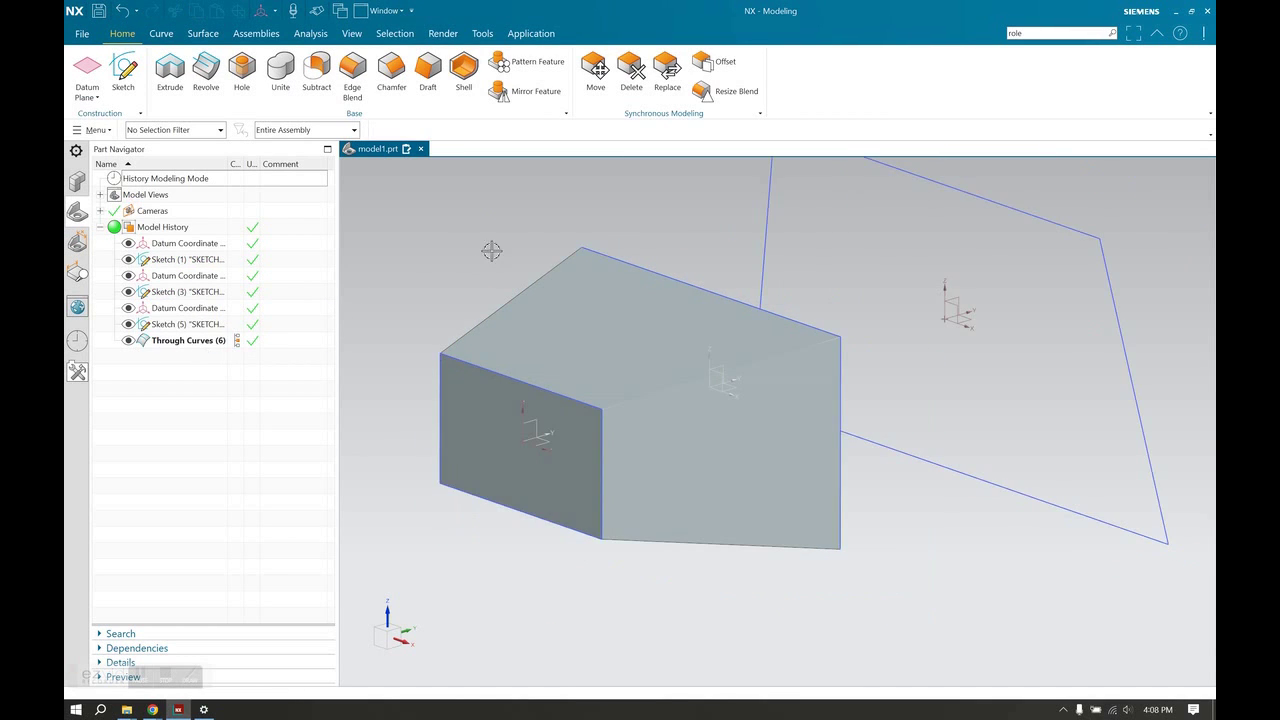
{"action": "middle_click_drag", "start_coordinate": [509, 245], "coordinate": [316, 362], "text": "shift"}
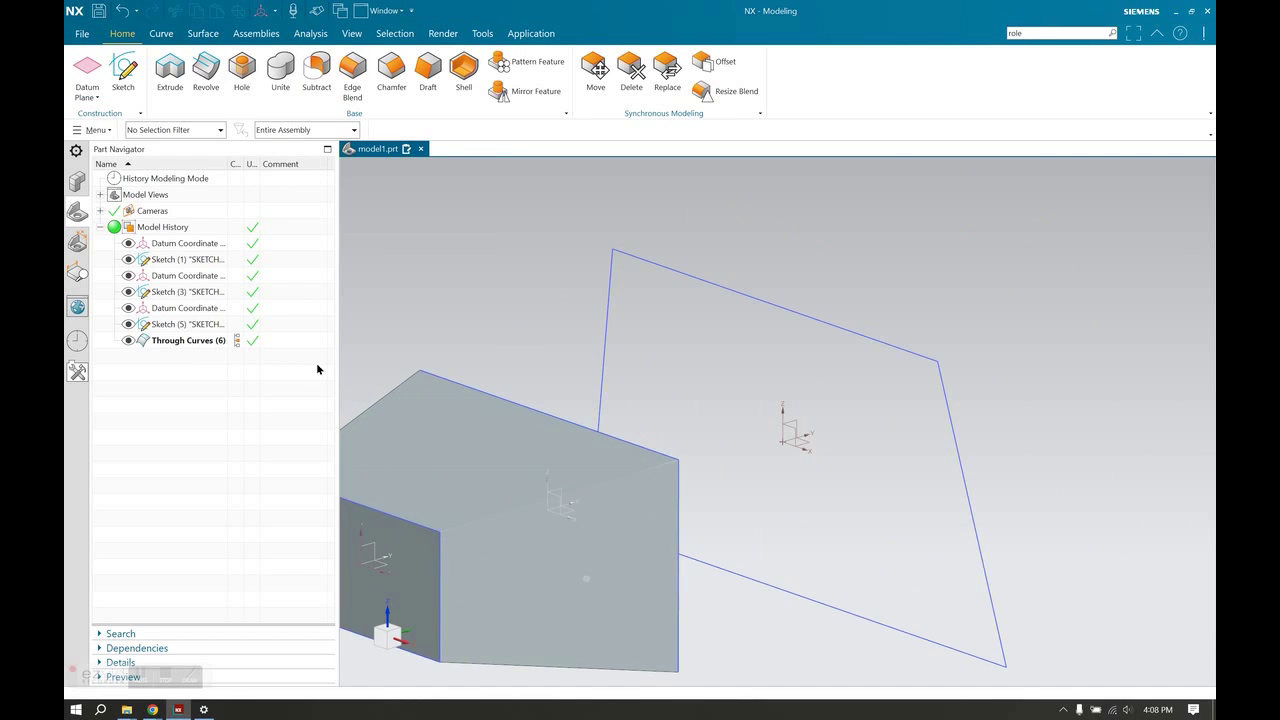
Step: Edit the Through Curves feature and add the four-sided profile as a new third section
{"action": "double_click", "coordinate": [173, 343]}
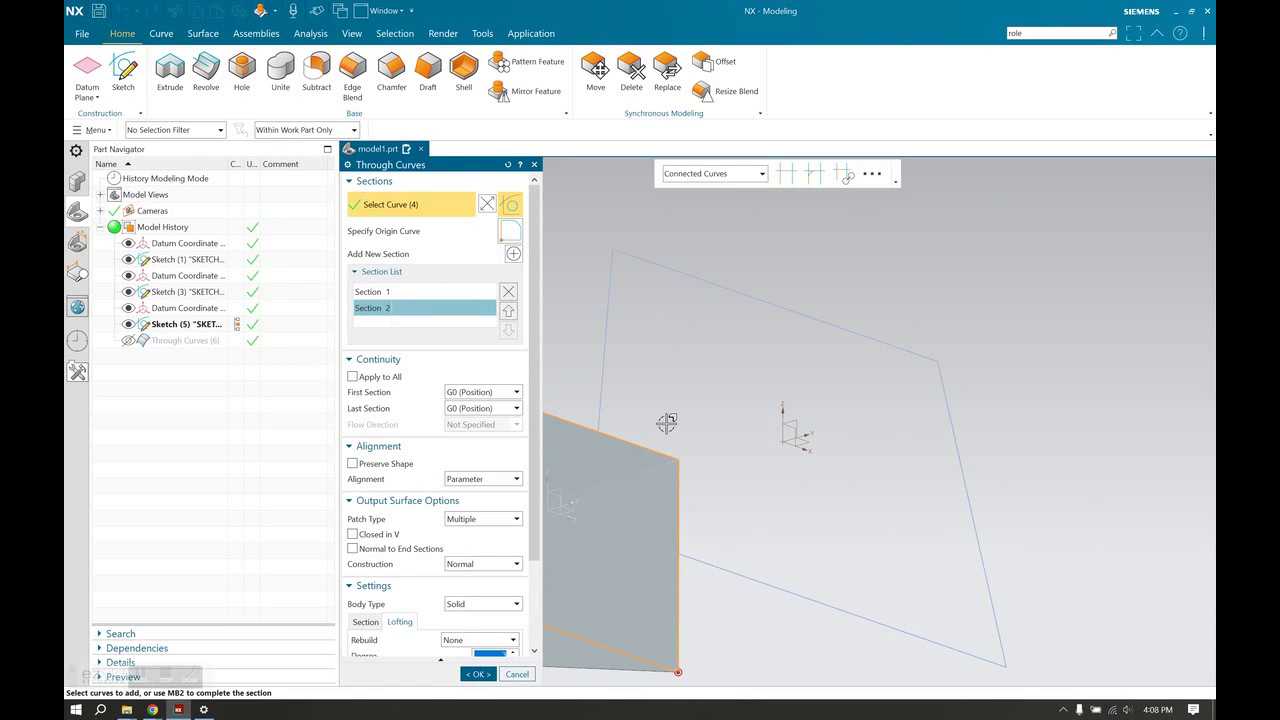
{"action": "left_click", "coordinate": [512, 255]}
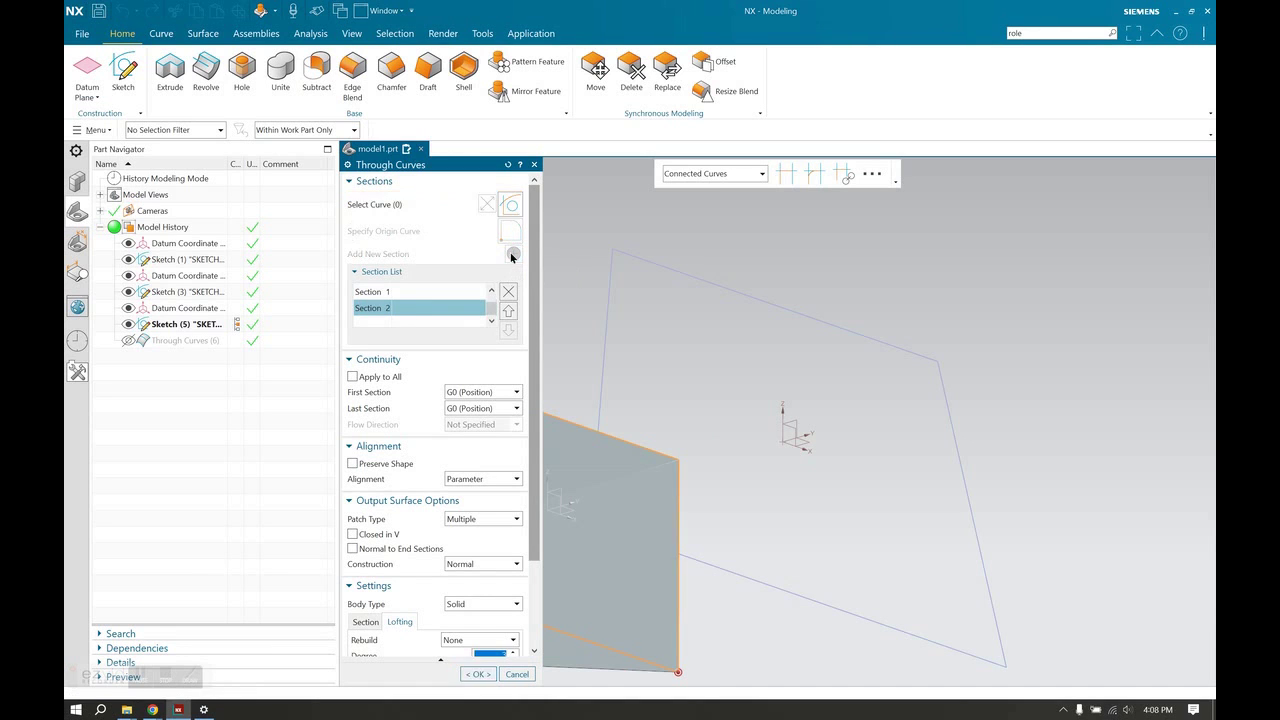
{"action": "left_click", "coordinate": [707, 279]}
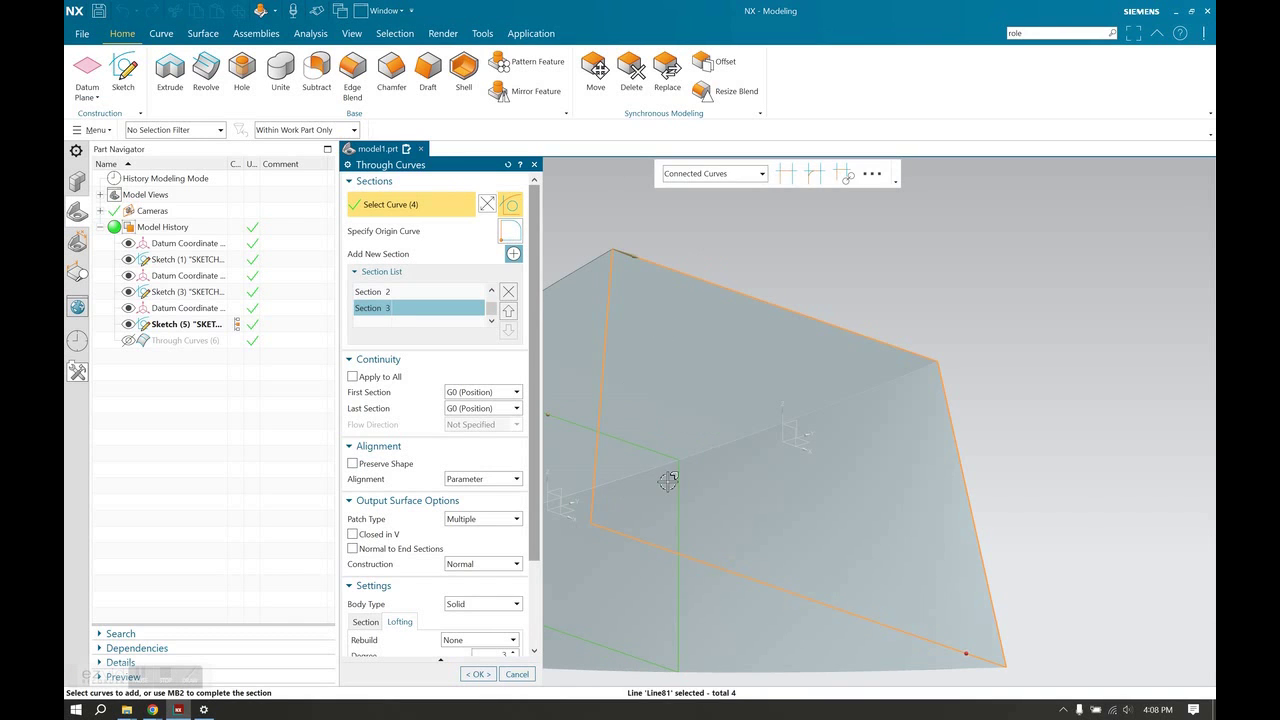
{"action": "middle_click_drag", "start_coordinate": [657, 471], "coordinate": [857, 363]}
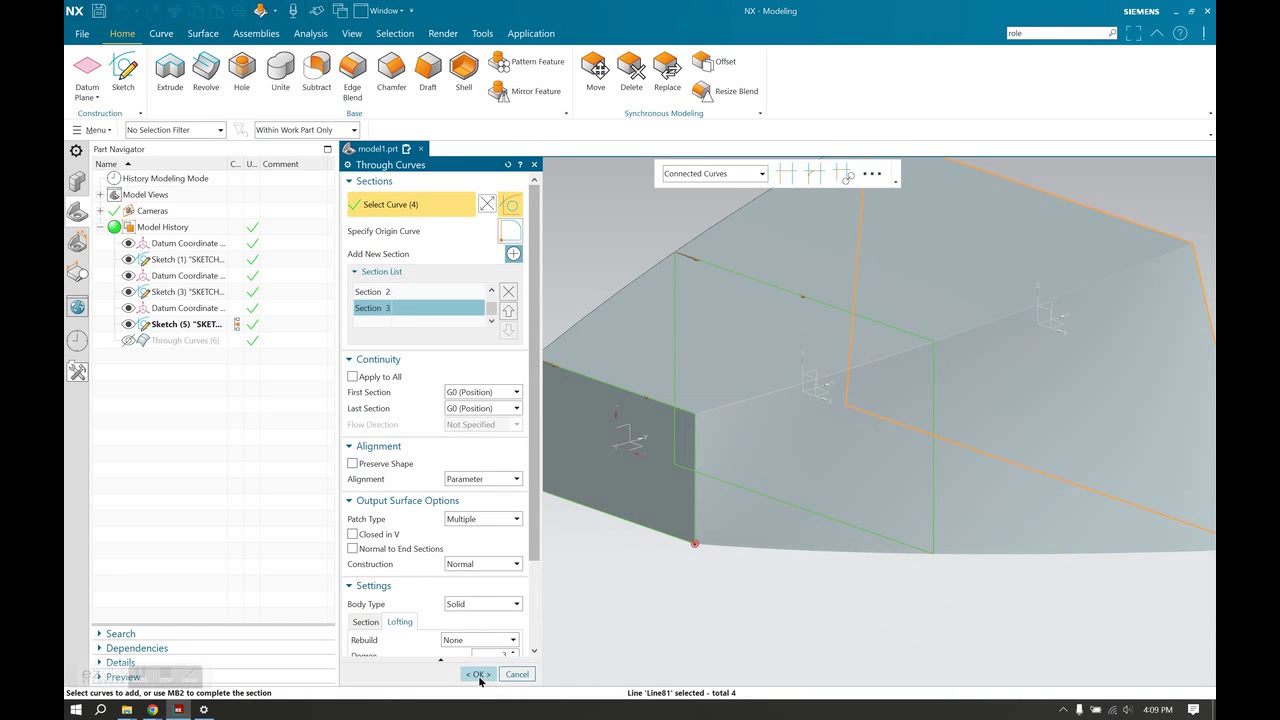
{"action": "left_click", "coordinate": [477, 674]}
Step: Edit the third section's datum coordinate system, rotating it and moving it 150 along its X axis to bend the loft
{"action": "middle_click_drag", "start_coordinate": [595, 571], "coordinate": [525, 563]}
{"action": "double_click", "coordinate": [195, 307]}
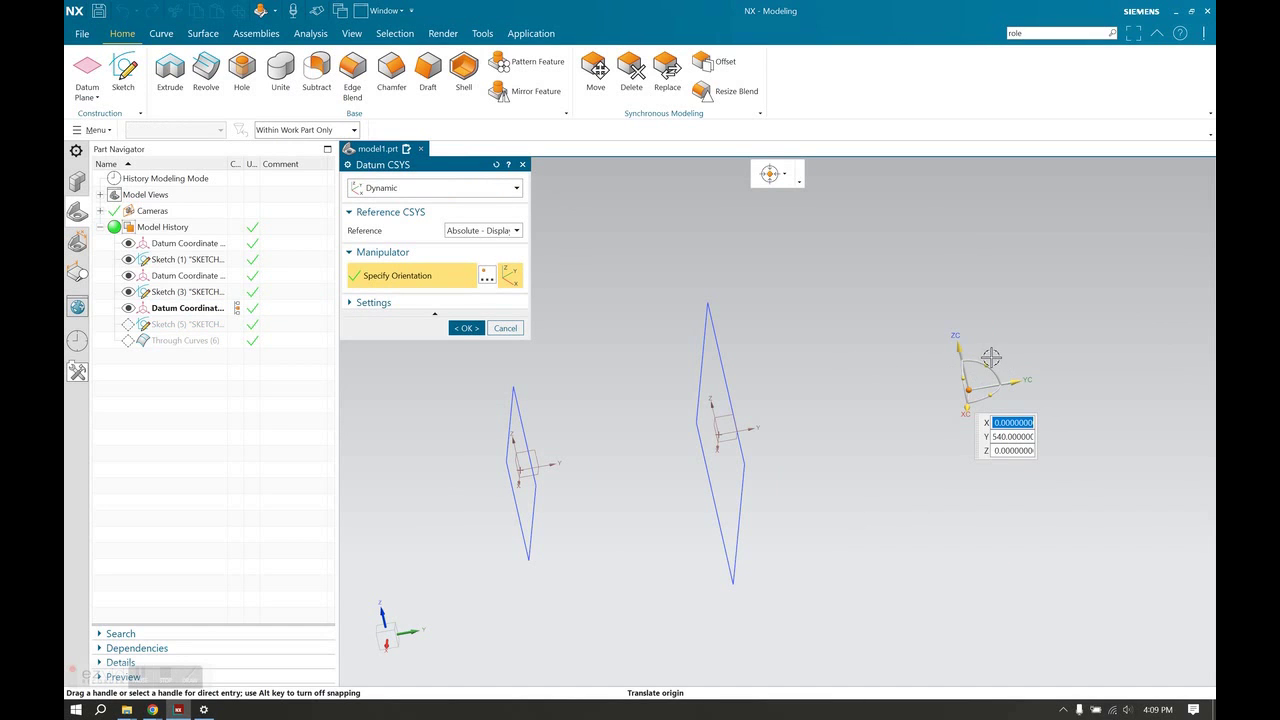
{"action": "mouse_move", "coordinate": [989, 360]}
{"action": "left_mouse_down"}
{"action": "mouse_move", "coordinate": [989, 373]}
{"action": "mouse_move", "coordinate": [972, 360]}
{"action": "mouse_move", "coordinate": [937, 540]}
{"action": "left_mouse_up"}
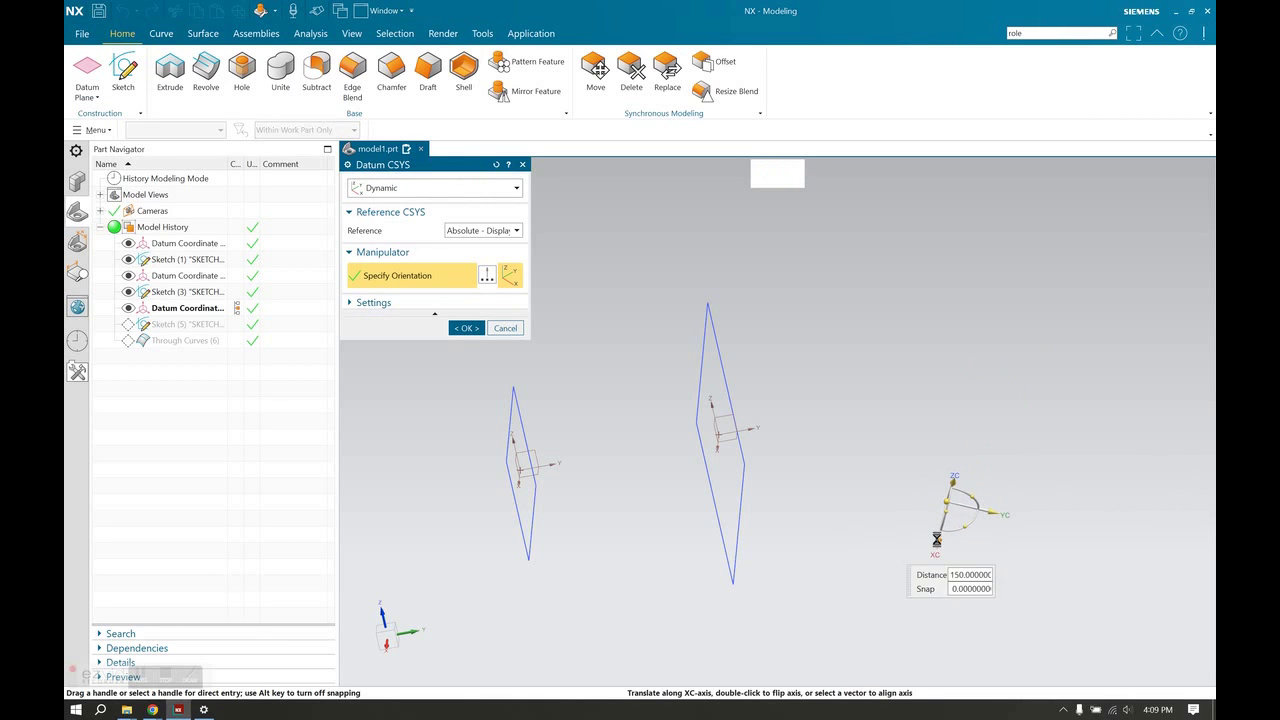
{"action": "left_click", "coordinate": [466, 328]}
{"action": "middle_click_drag", "start_coordinate": [798, 502], "coordinate": [761, 441]}
{"action": "middle_click_drag", "start_coordinate": [582, 303], "coordinate": [451, 300]}
{"action": "middle_click_drag", "start_coordinate": [526, 323], "coordinate": [466, 477]}
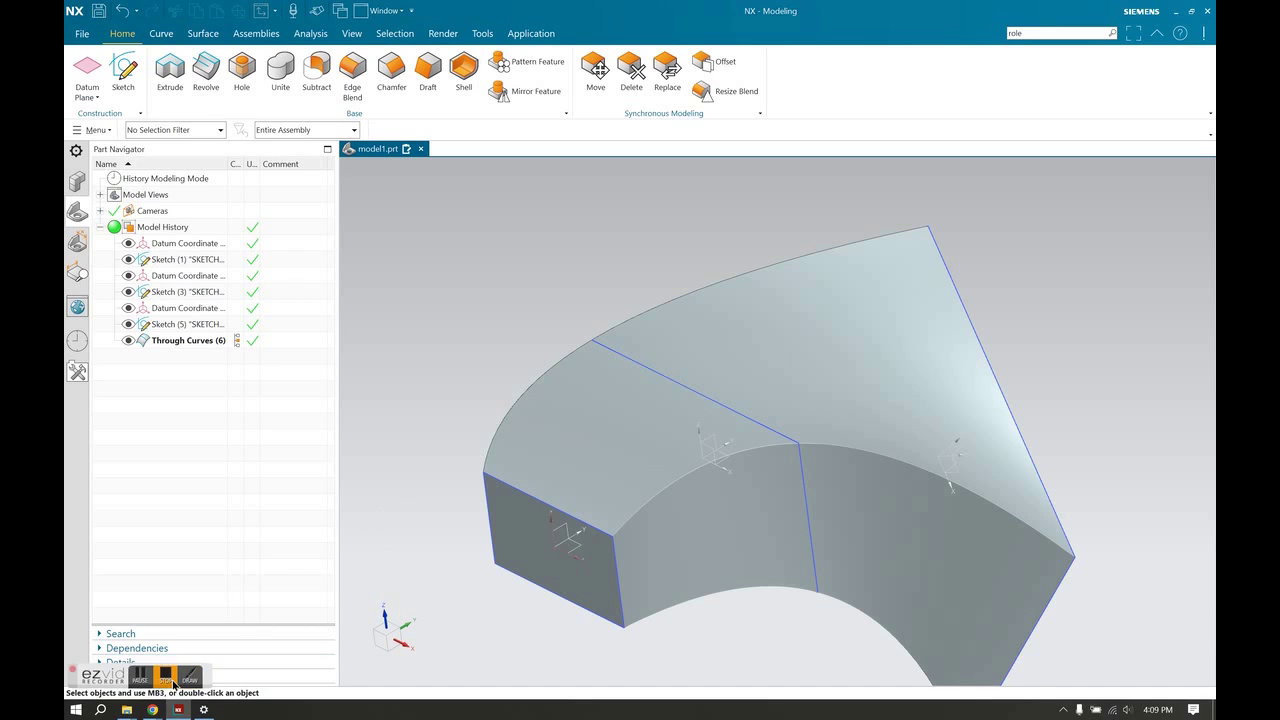